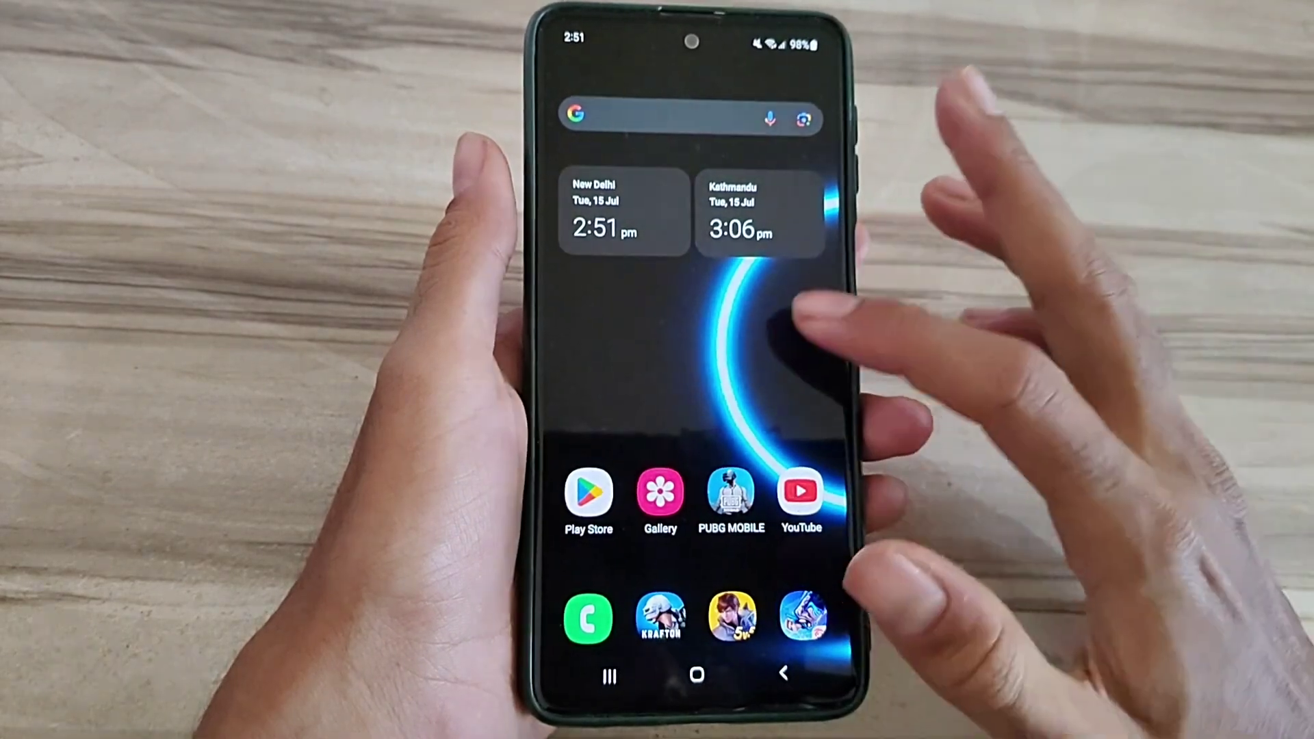
# - Launch ZArchiver from the app drawer and go into the internal storage Download folder
pyautogui.moveTo(811, 339); pyautogui.dragTo(812, 257)
pyautogui.moveTo(771, 318); pyautogui.dragTo(816, 371)
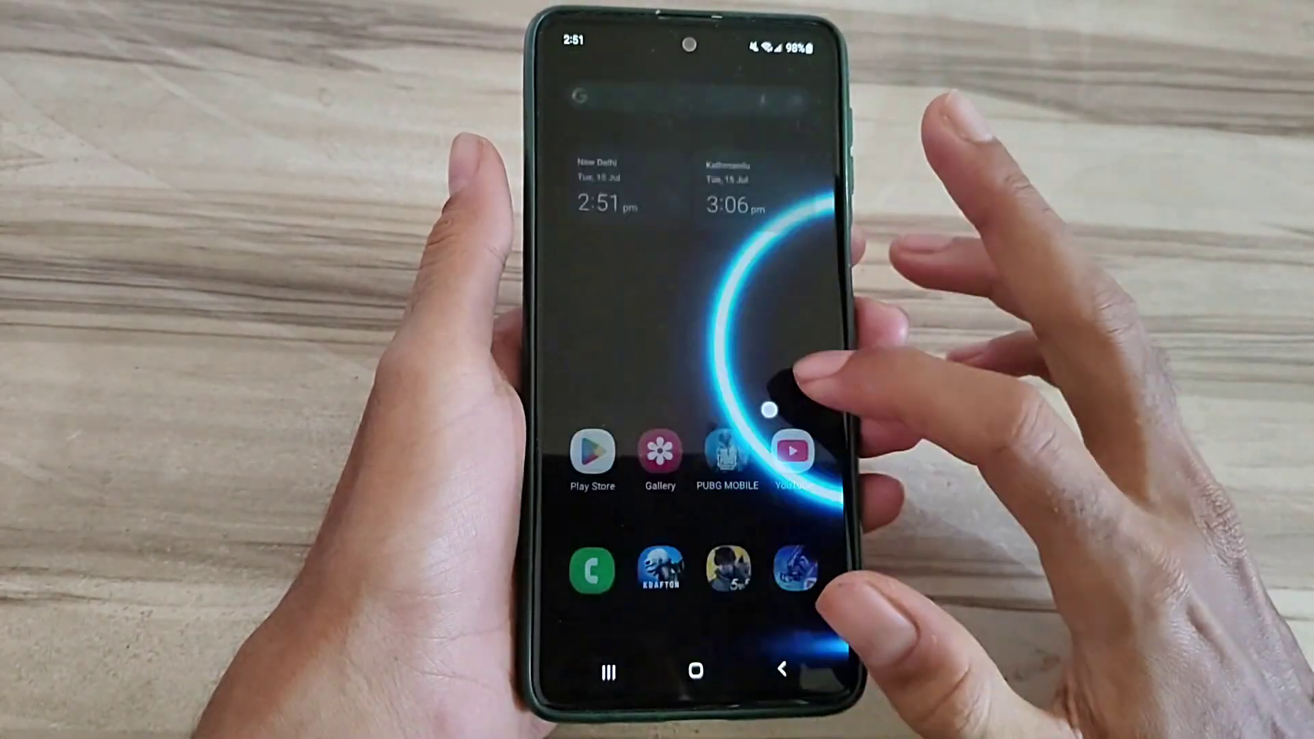
pyautogui.moveTo(750, 400); pyautogui.dragTo(821, 272)
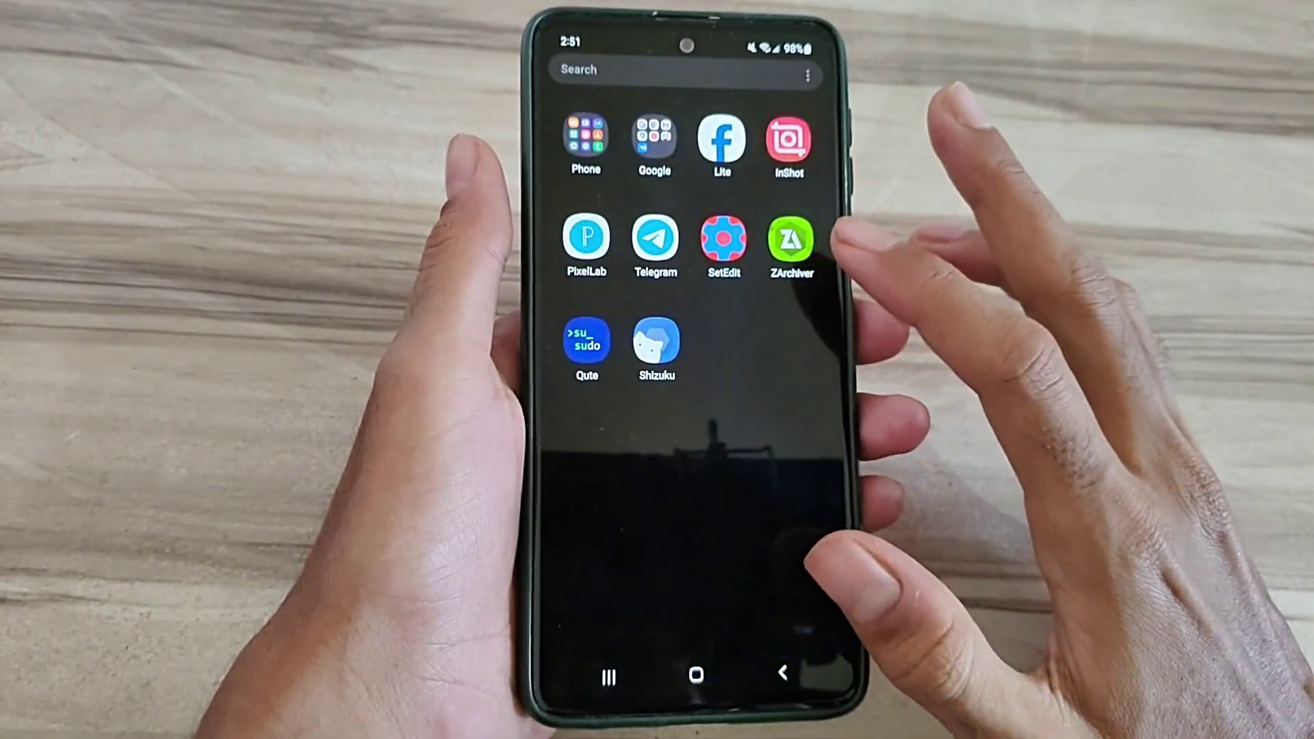
pyautogui.click(789, 241)
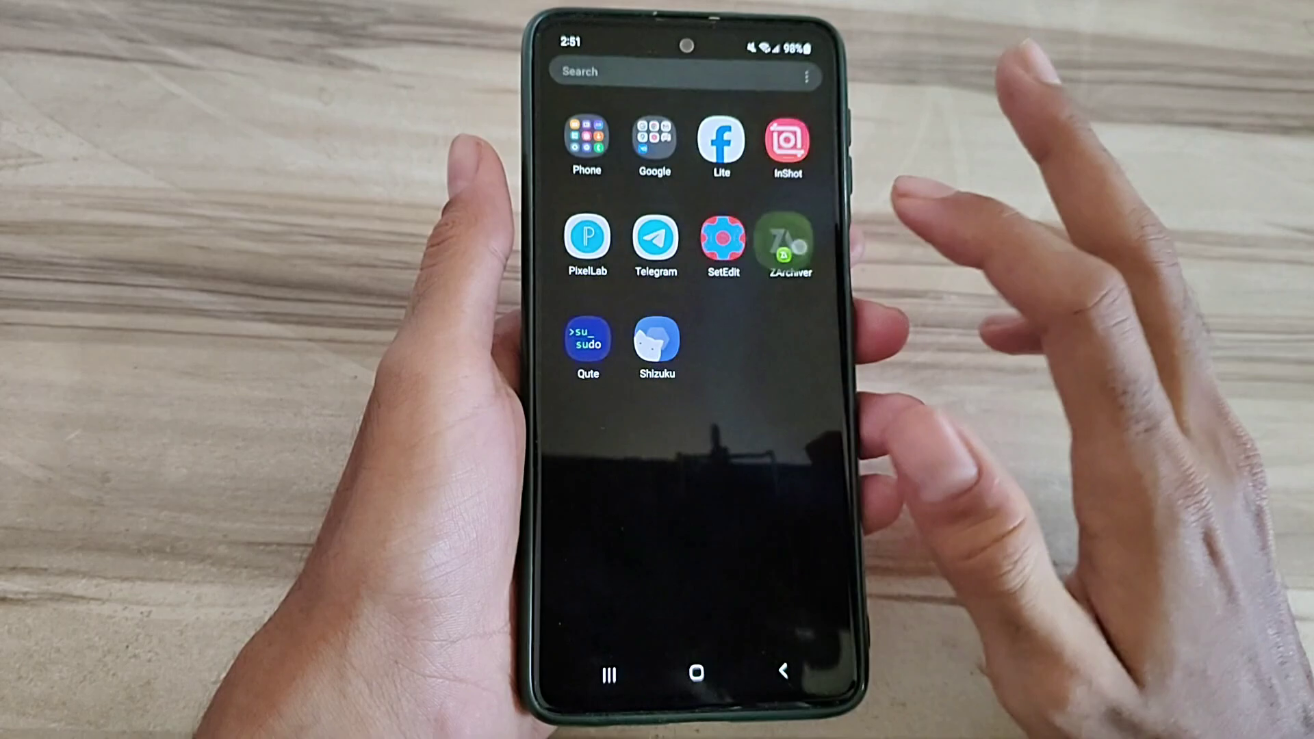
pyautogui.moveTo(723, 467)
pyautogui.mouseDown()
pyautogui.moveTo(807, 333)
pyautogui.moveTo(777, 441)
pyautogui.mouseUp()
pyautogui.moveTo(801, 298); pyautogui.dragTo(811, 369)
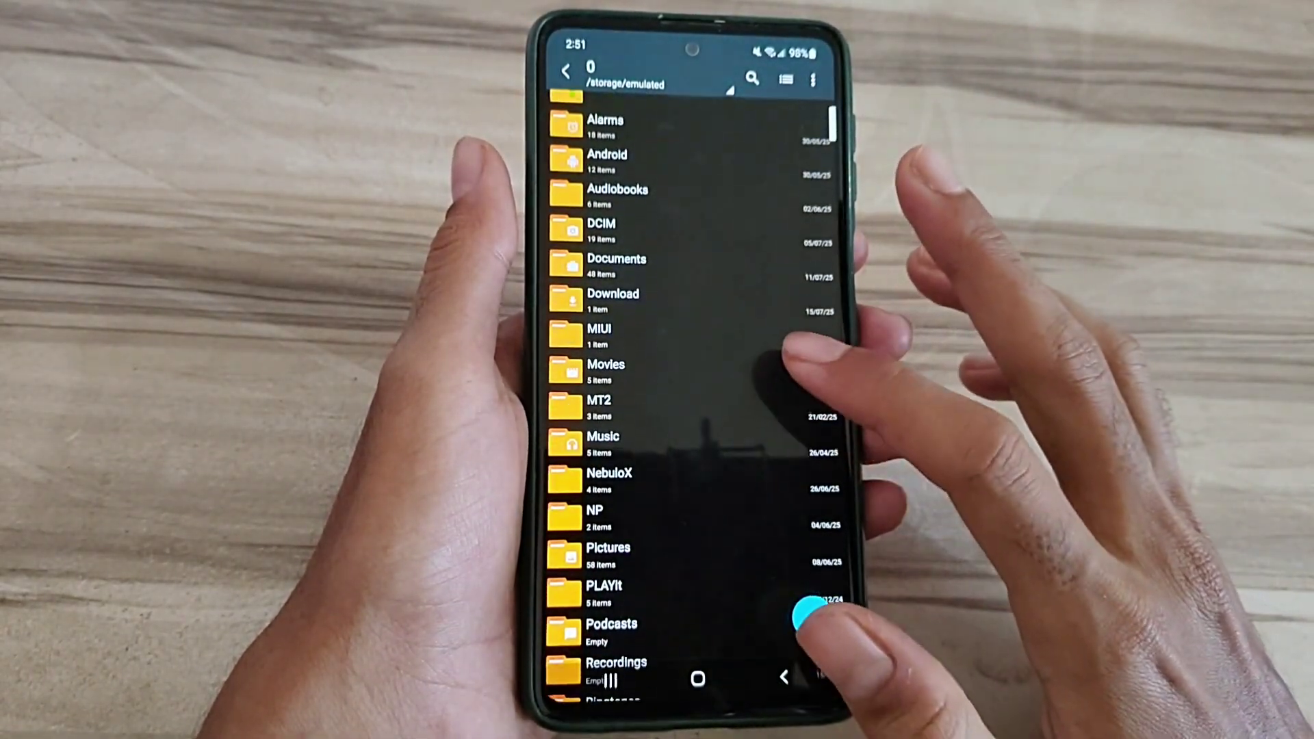
pyautogui.click(719, 311)
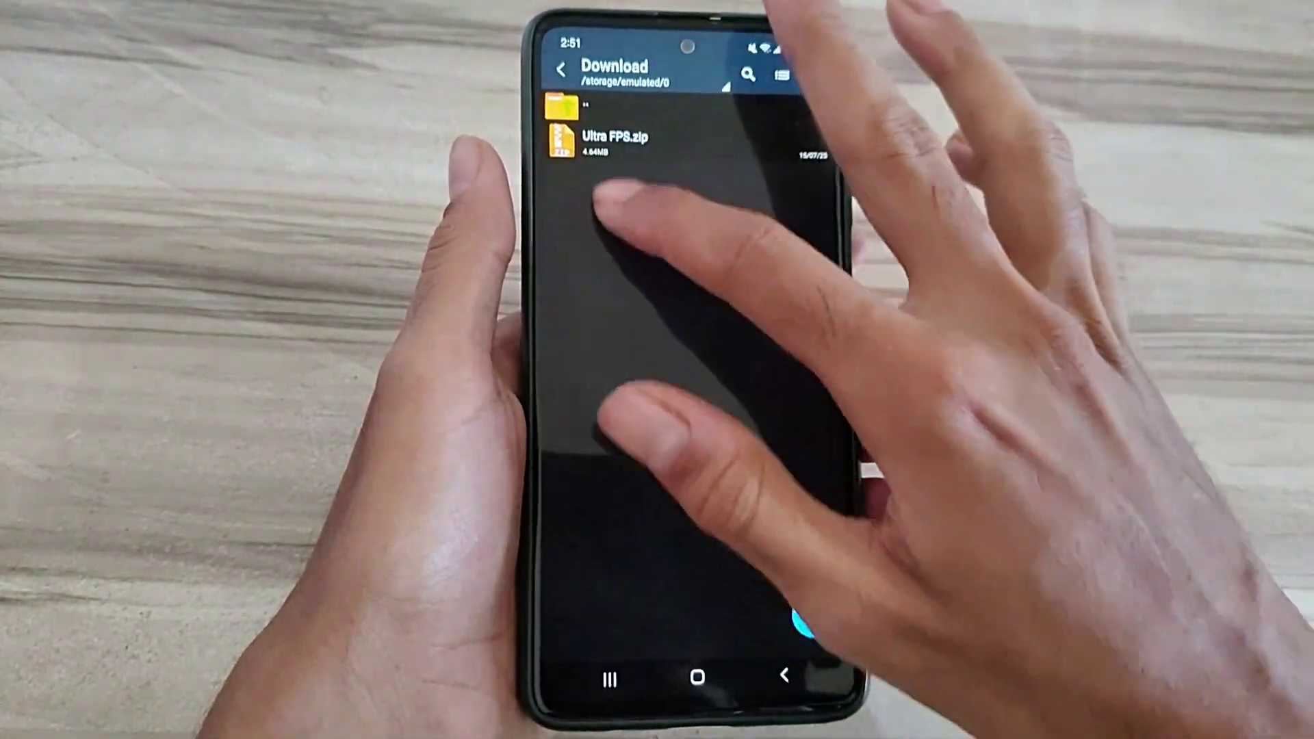
pyautogui.click(630, 154)
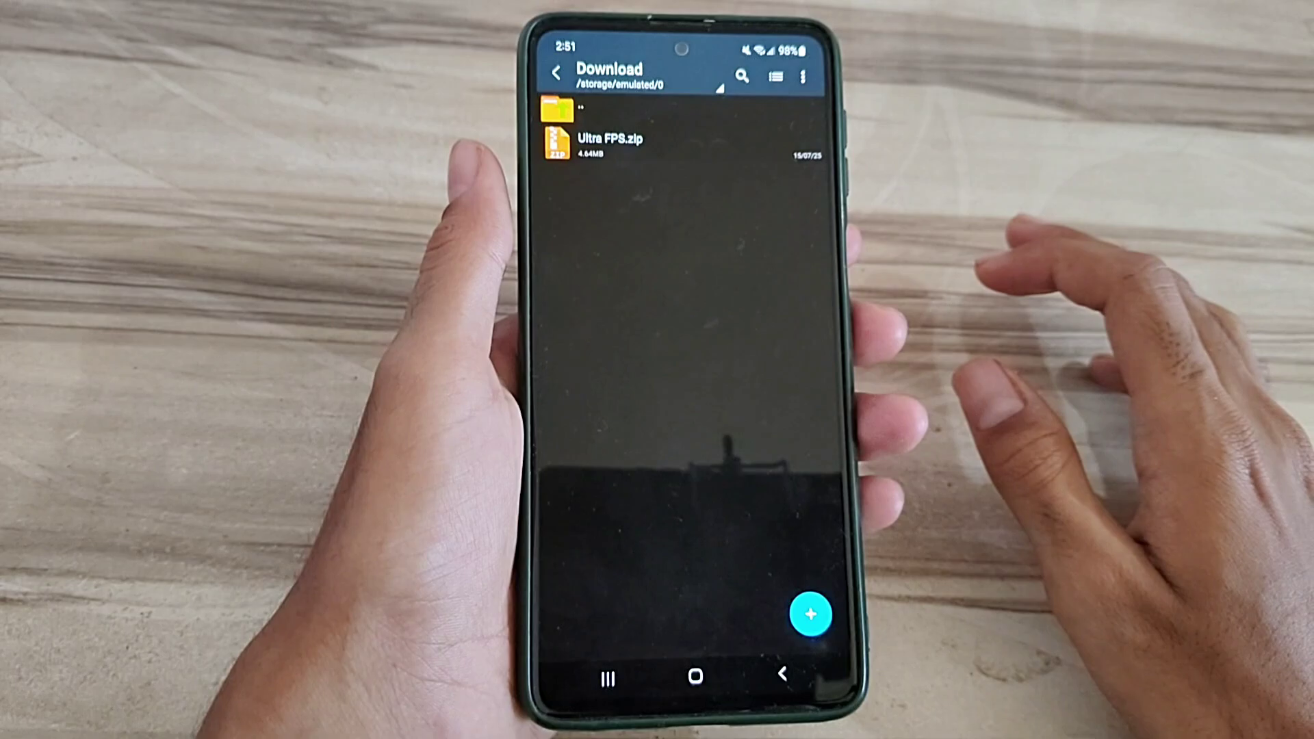
# - Extract Ultra FPS.zip in place to get FPS.apk and Ultra FPS.apk
pyautogui.click(719, 143)
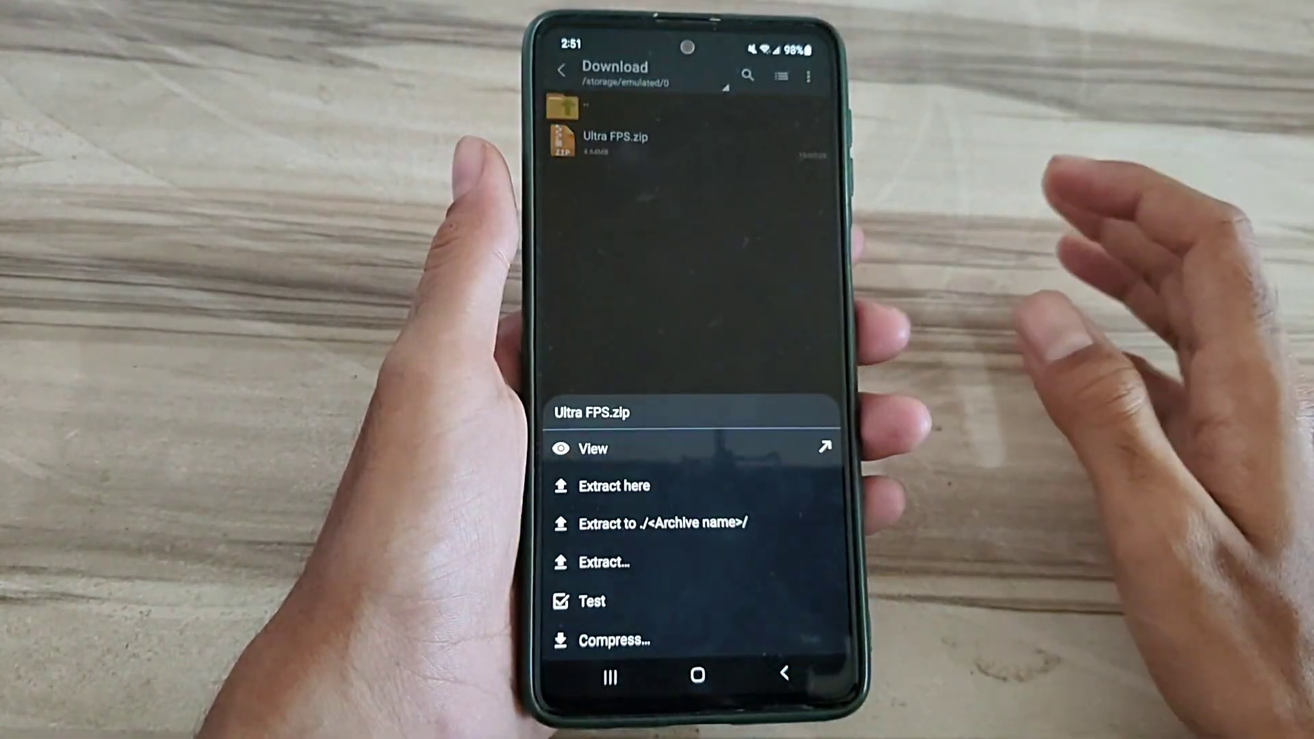
pyautogui.click(679, 484)
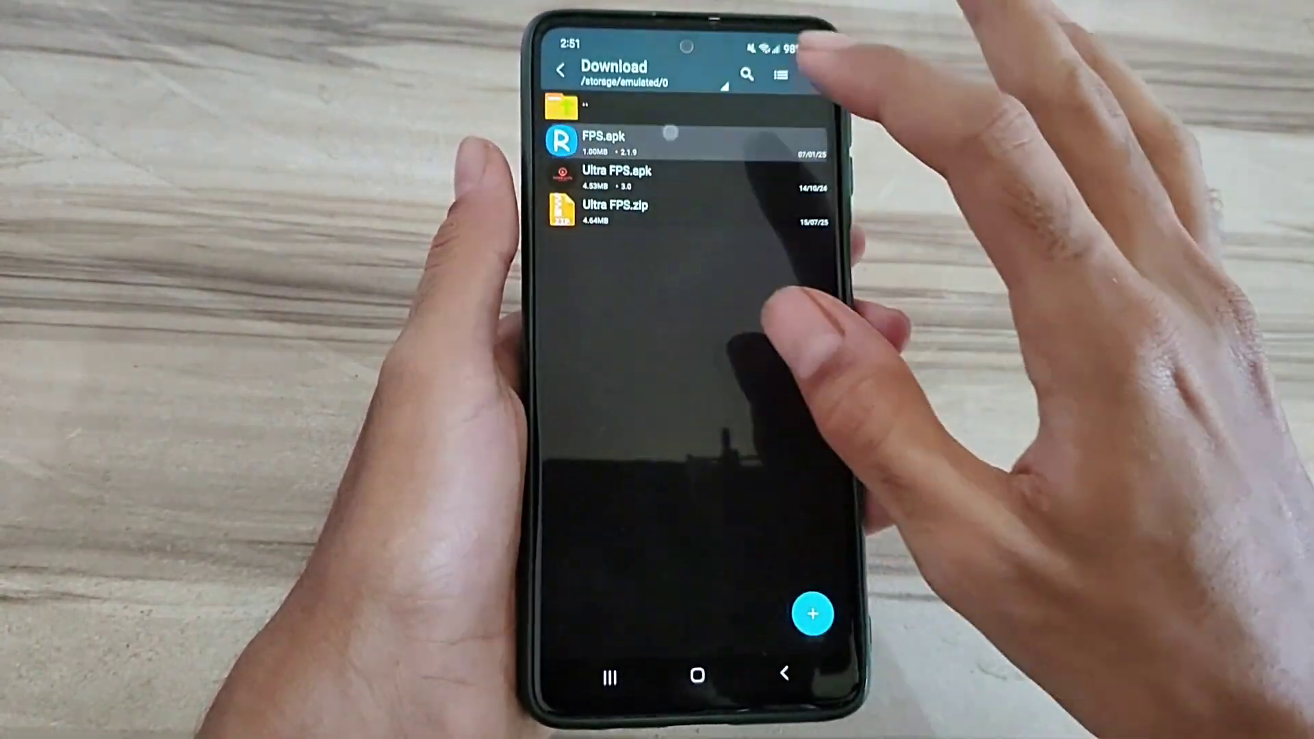
# - Install GameXcel from Ultra FPS.apk and dismiss the installed notice
pyautogui.click(616, 141)
pyautogui.click(719, 267)
pyautogui.click(618, 171)
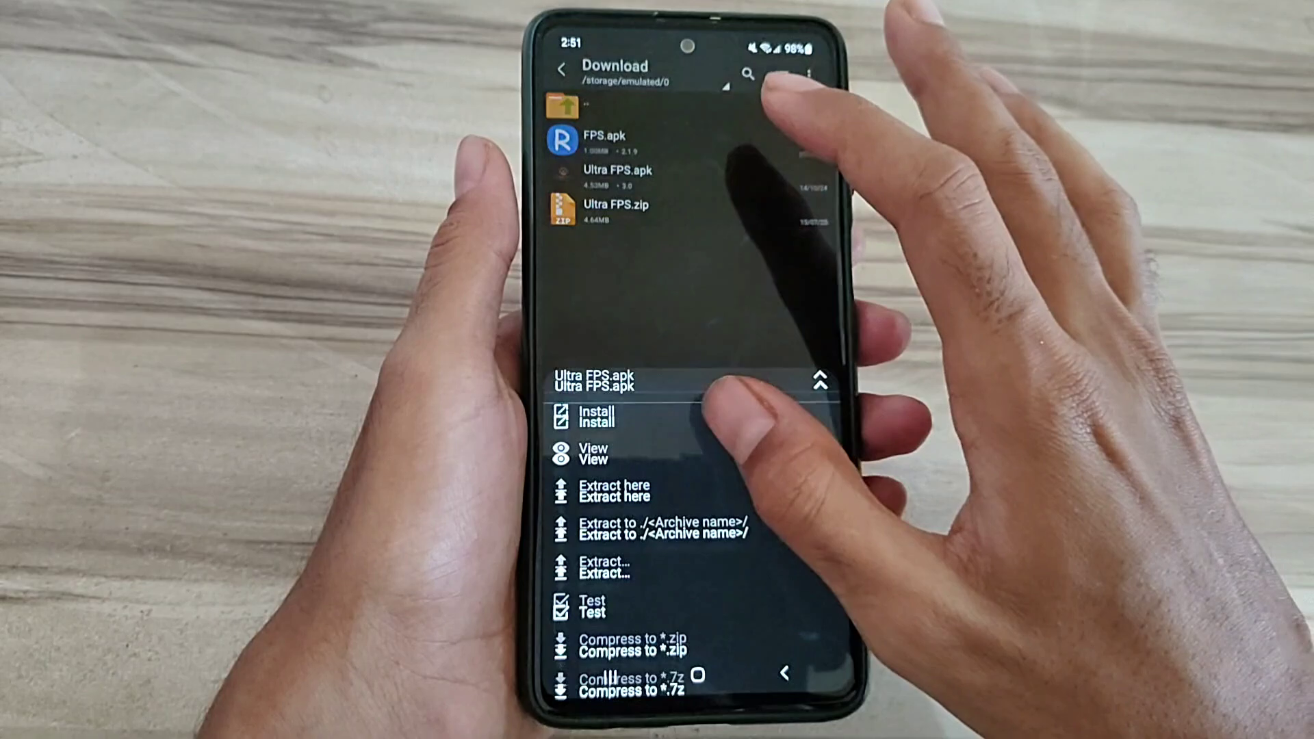
pyautogui.click(596, 374)
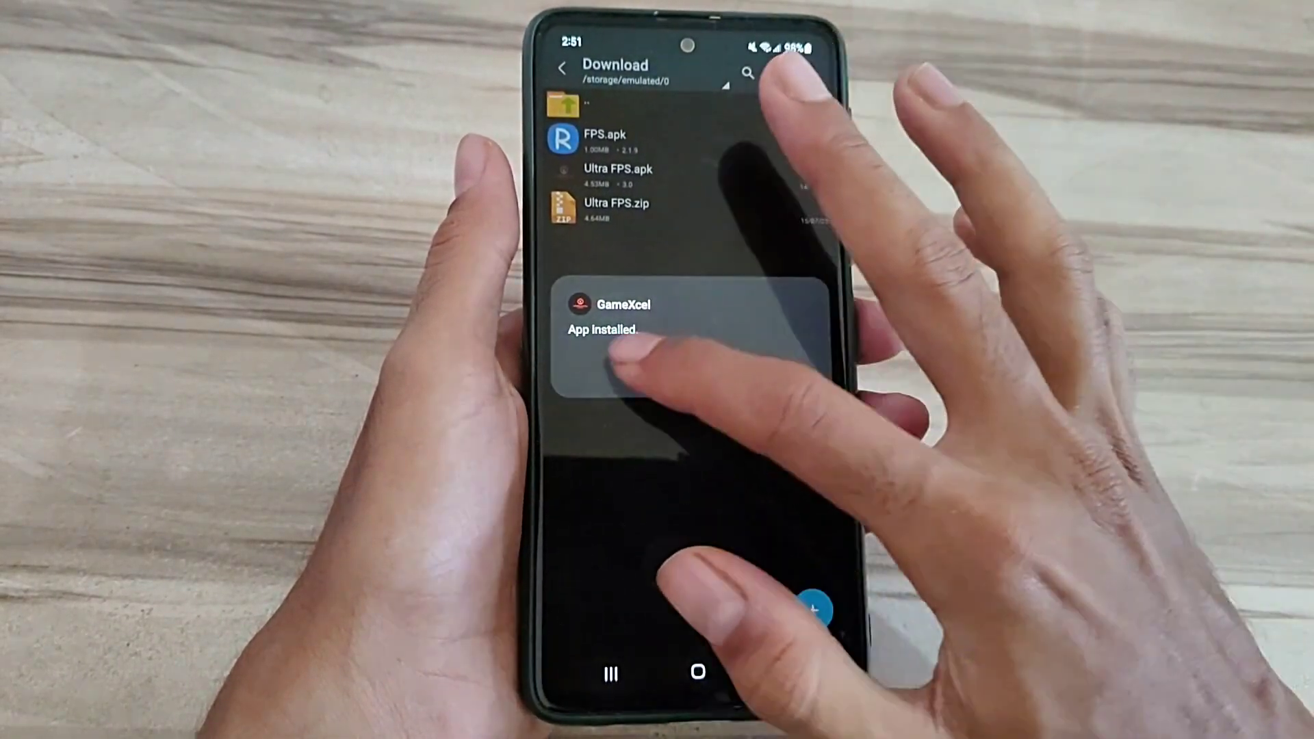
pyautogui.click(631, 369)
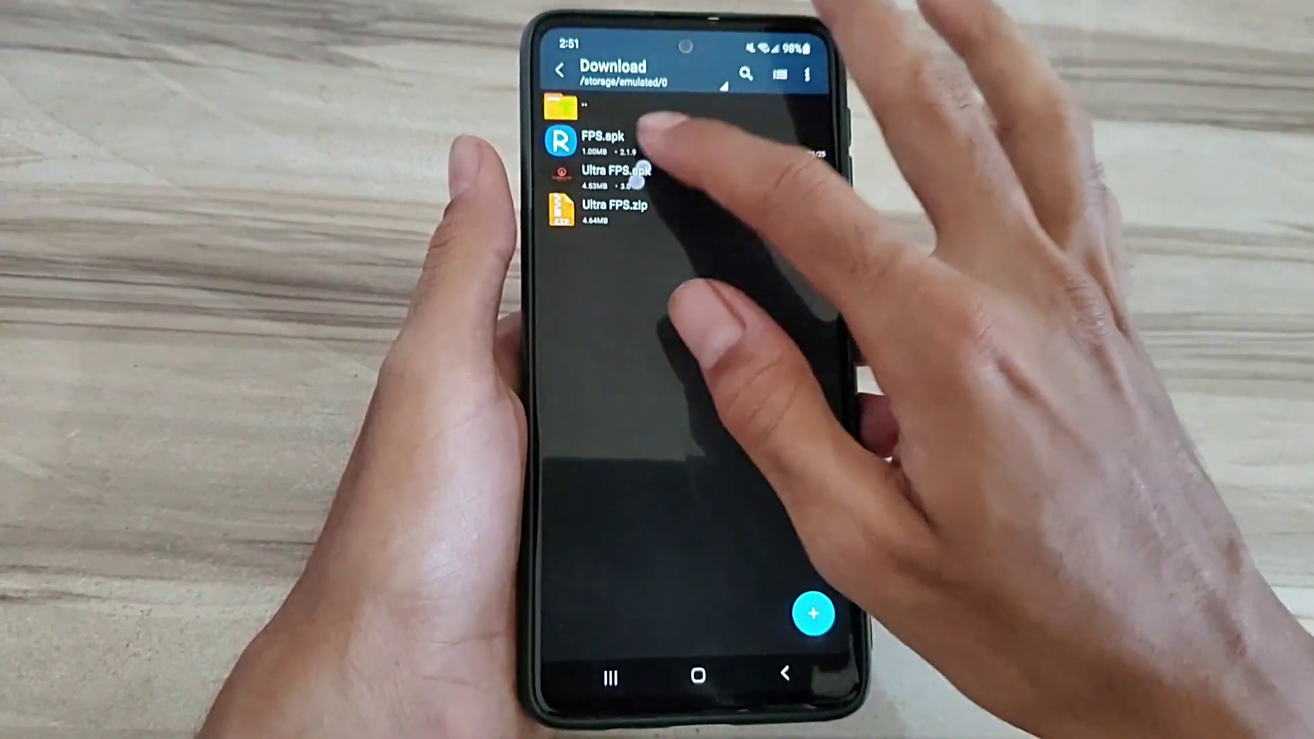
# - Install Rootify from FPS.apk, confirming the install and dismissing the notice
pyautogui.click(637, 138)
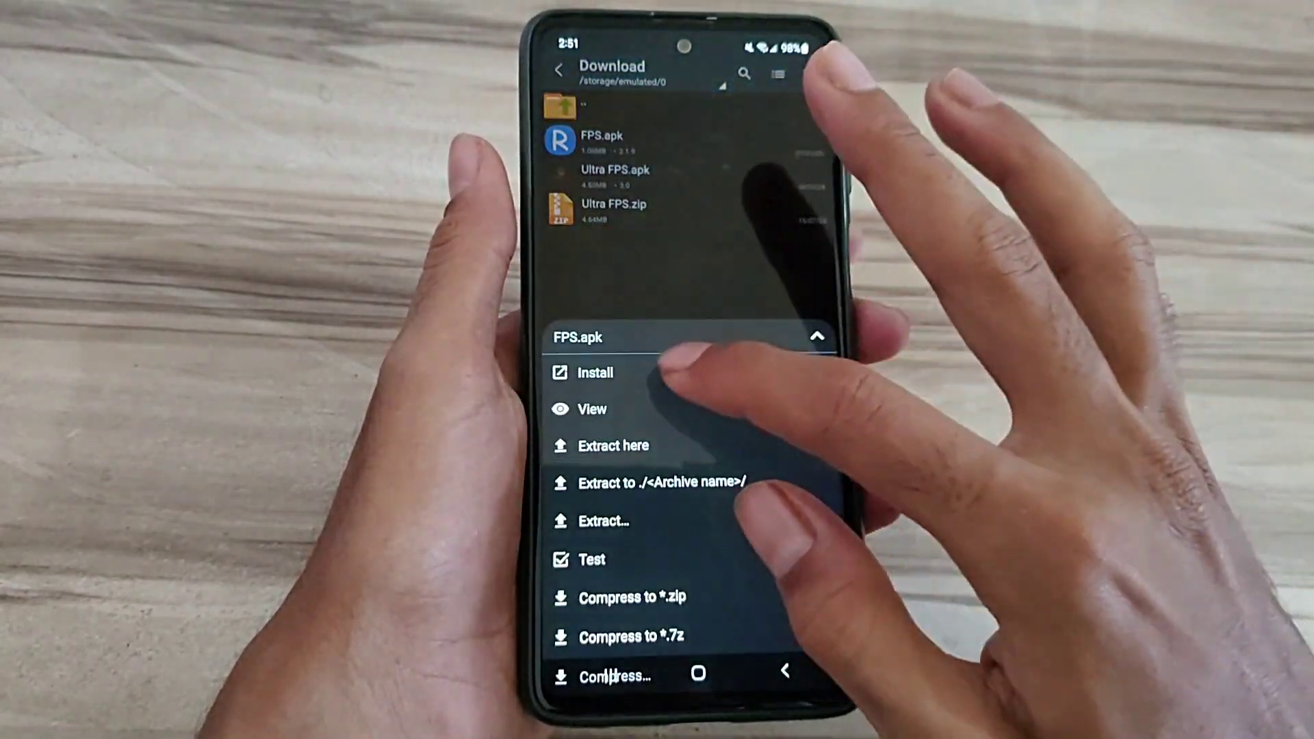
pyautogui.click(595, 373)
pyautogui.click(755, 369)
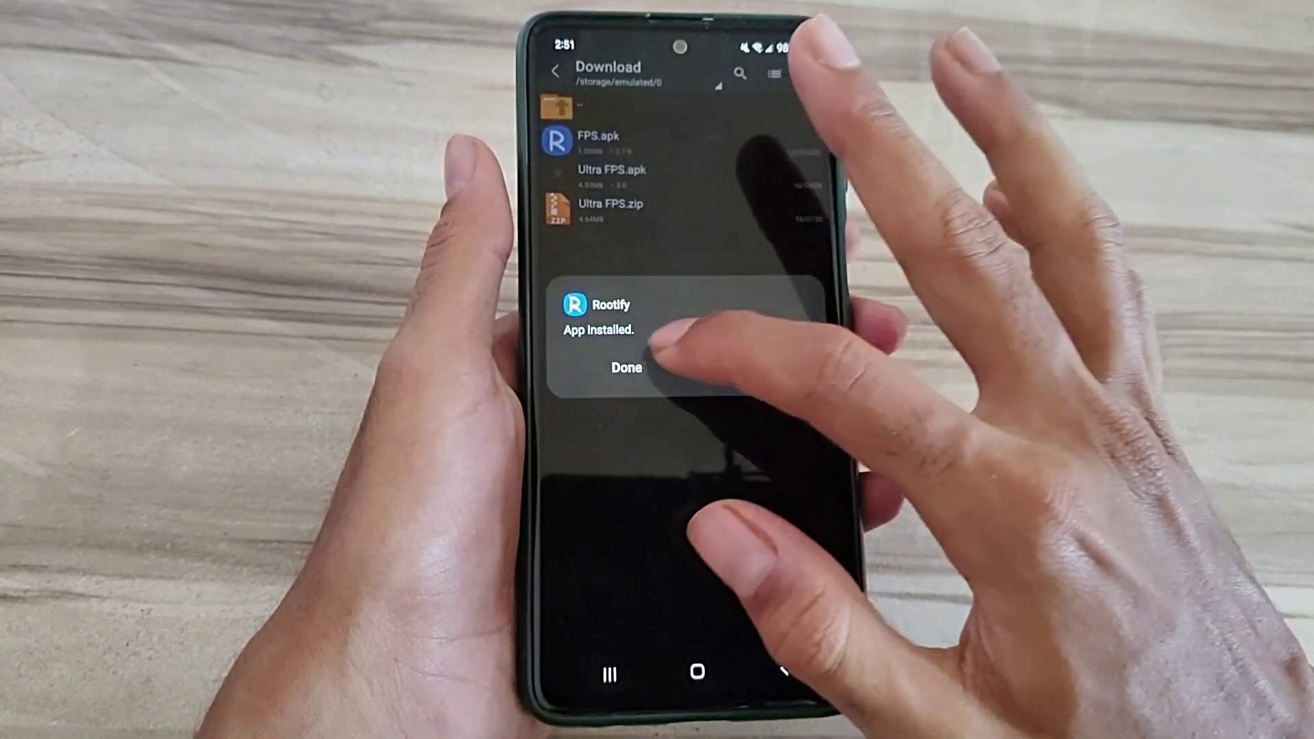
pyautogui.click(628, 369)
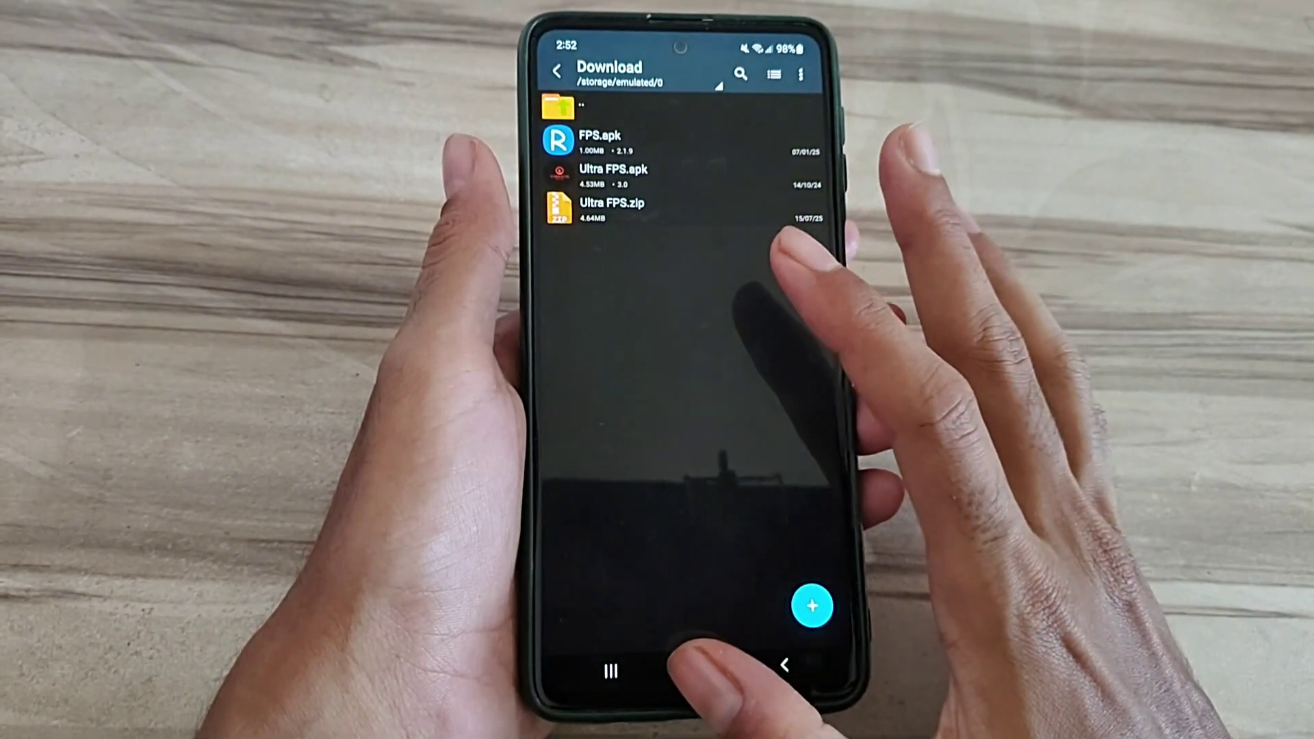
# - Return to the home screen and start Rootify from the app drawer
pyautogui.click(698, 668)
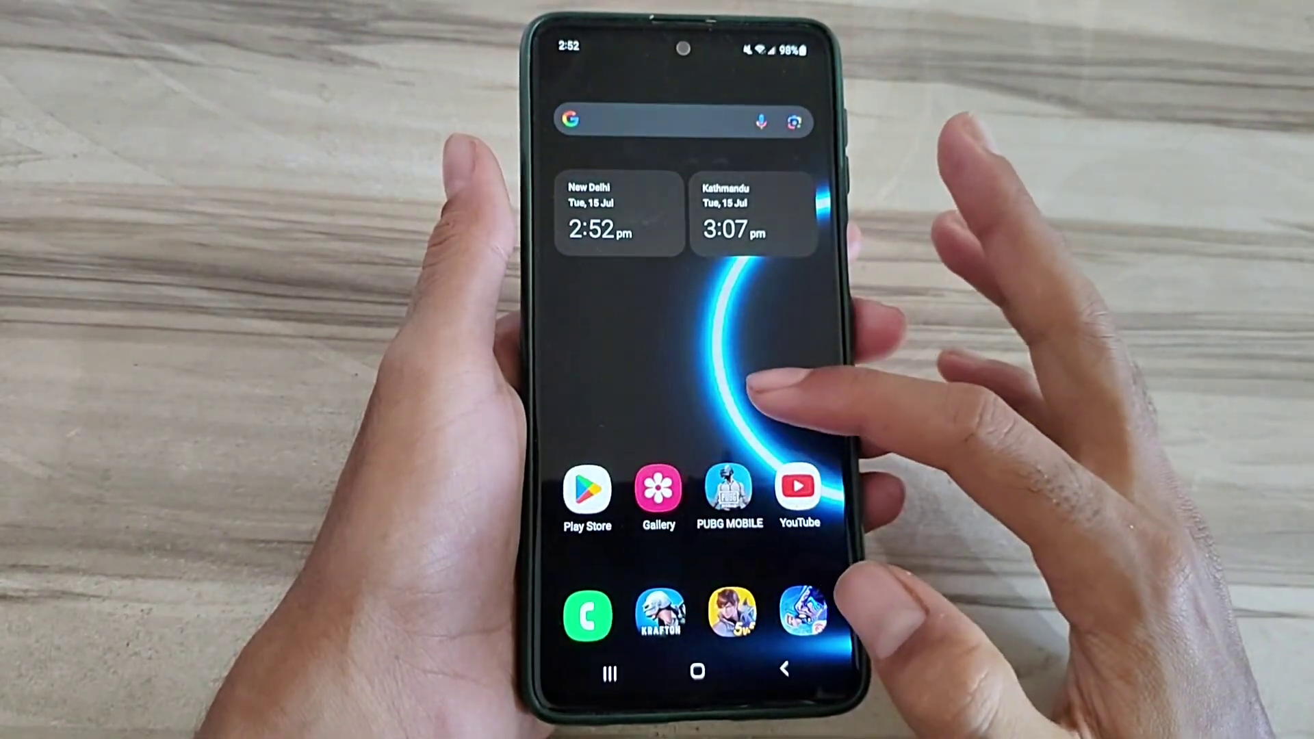
pyautogui.moveTo(732, 401); pyautogui.dragTo(731, 205)
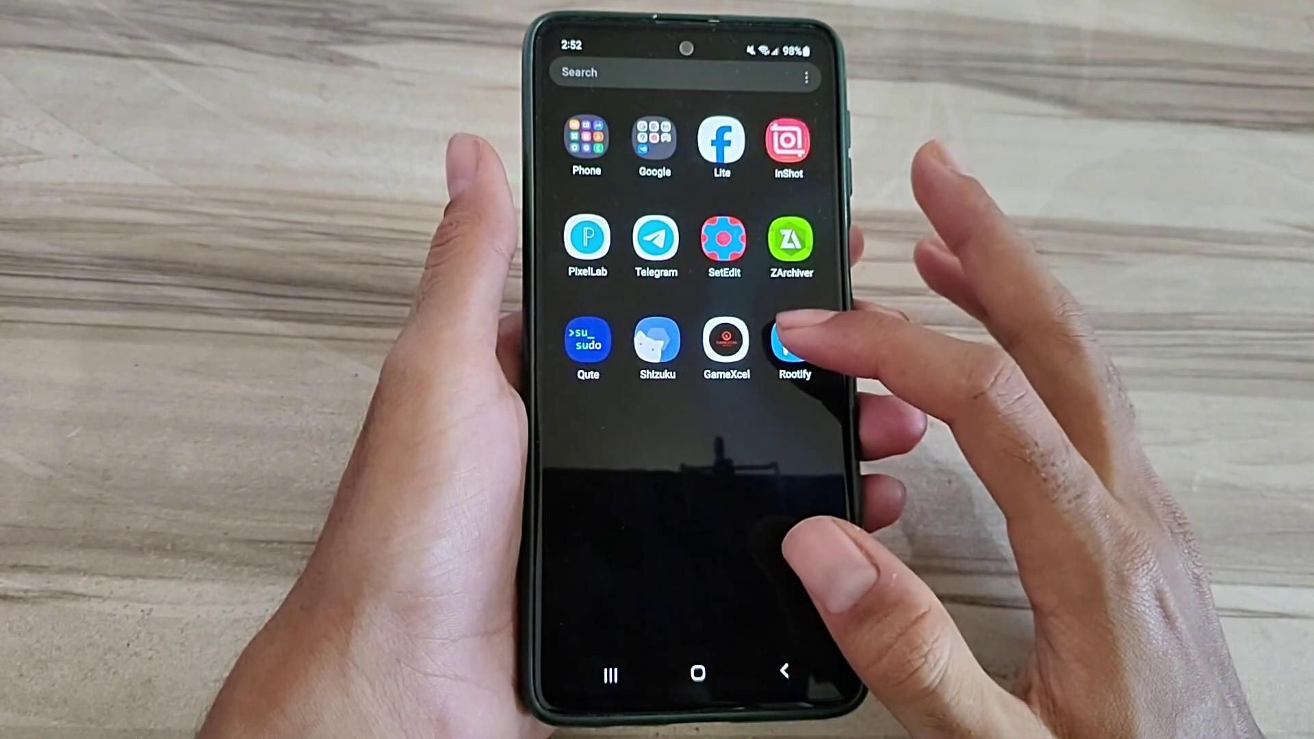
pyautogui.click(792, 341)
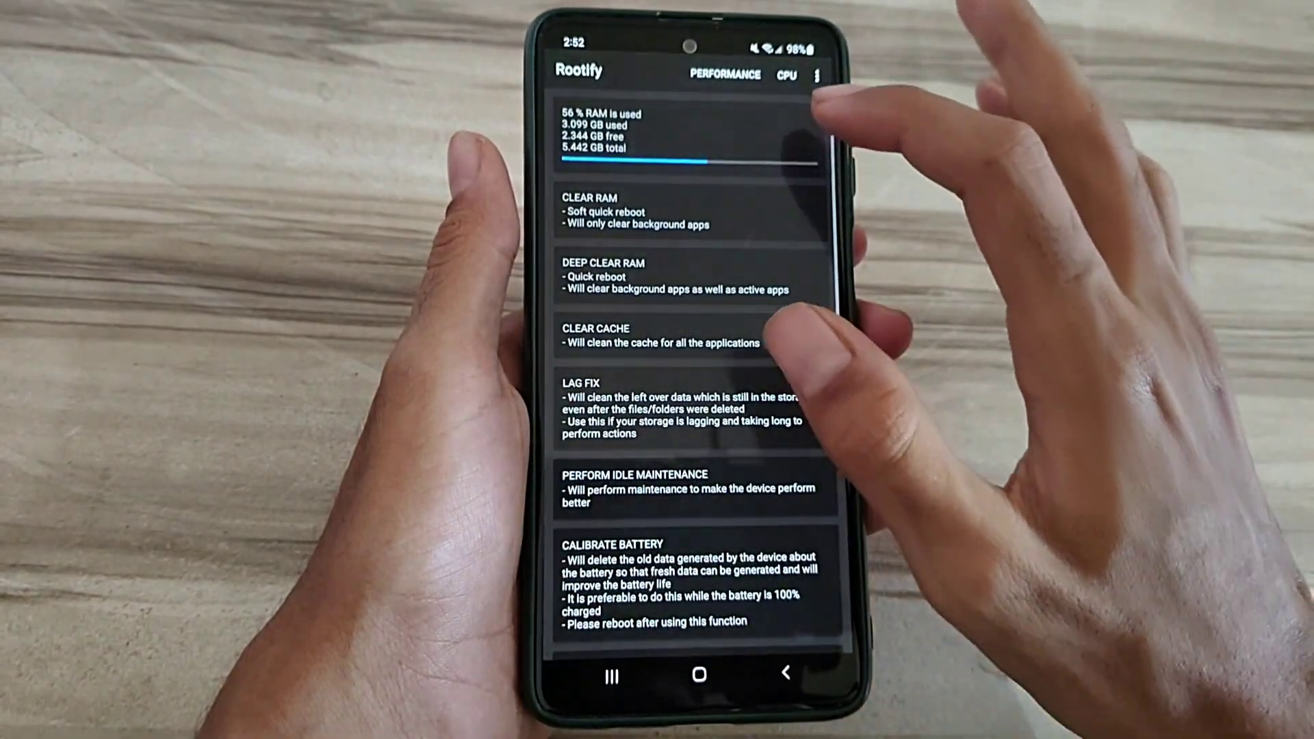
# - Run Clear RAM twice, then Deep Clear RAM, Lag Fix and Perform Idle Maintenance
pyautogui.click(718, 200)
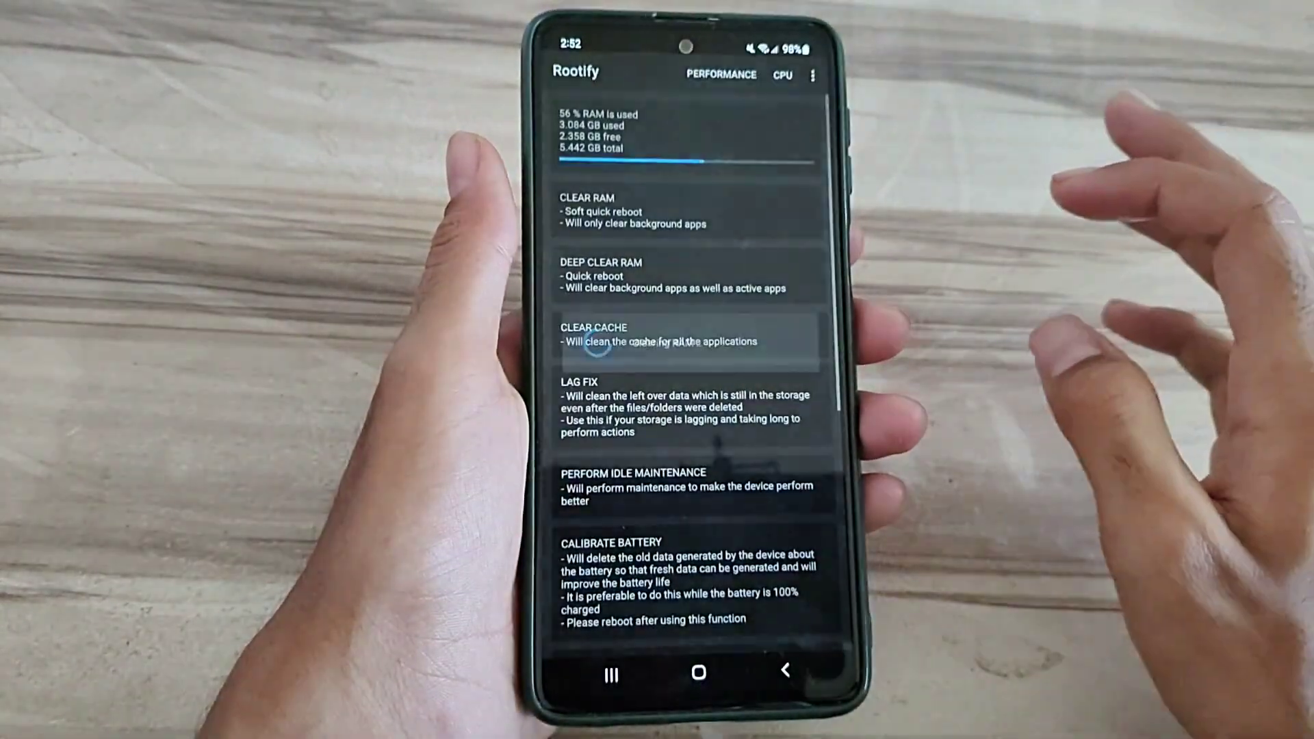
pyautogui.scroll(-1, 699, 308)
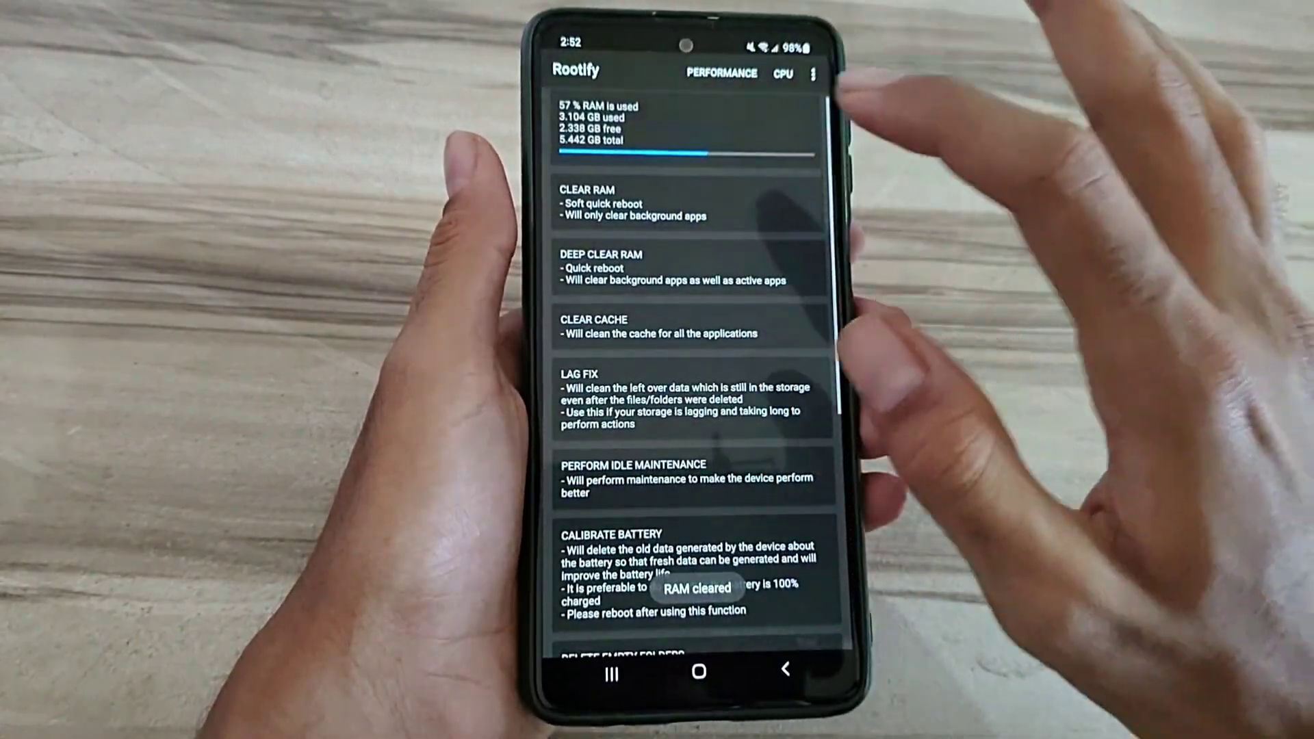
pyautogui.click(699, 203)
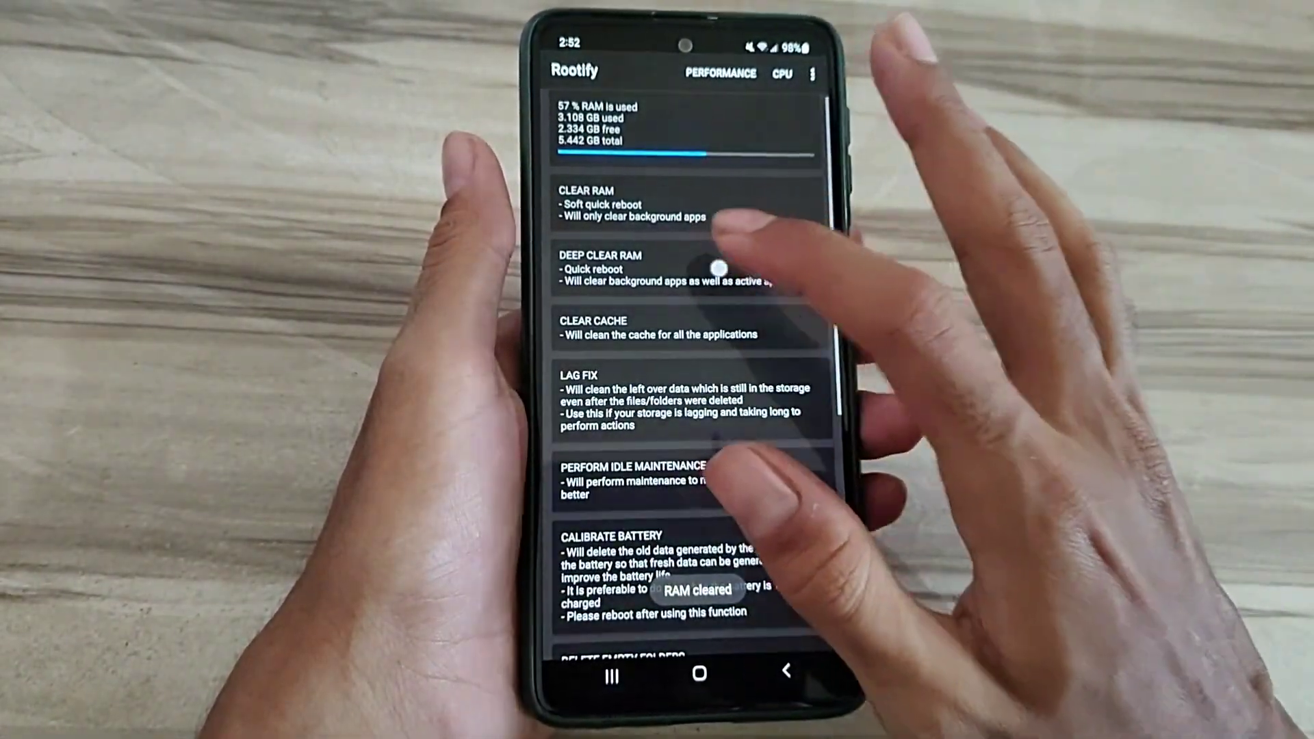
pyautogui.click(719, 262)
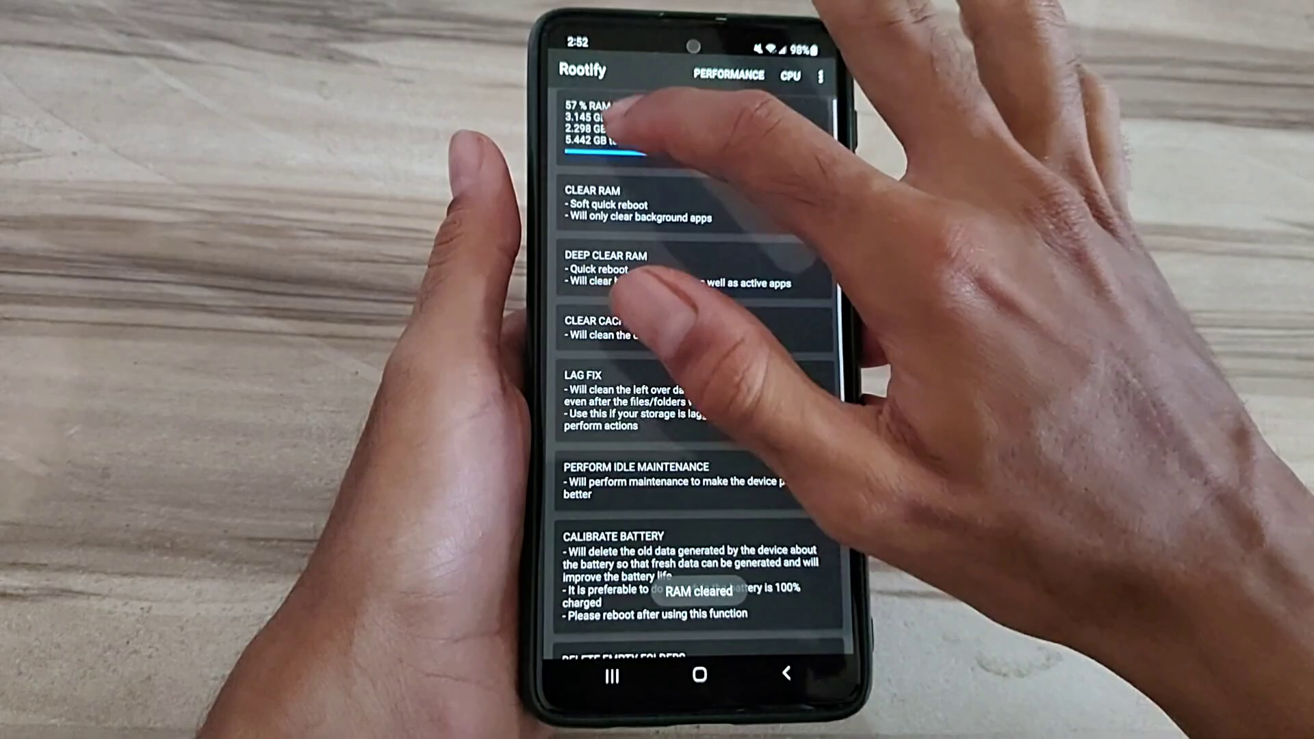
pyautogui.scroll(-2, 693, 360)
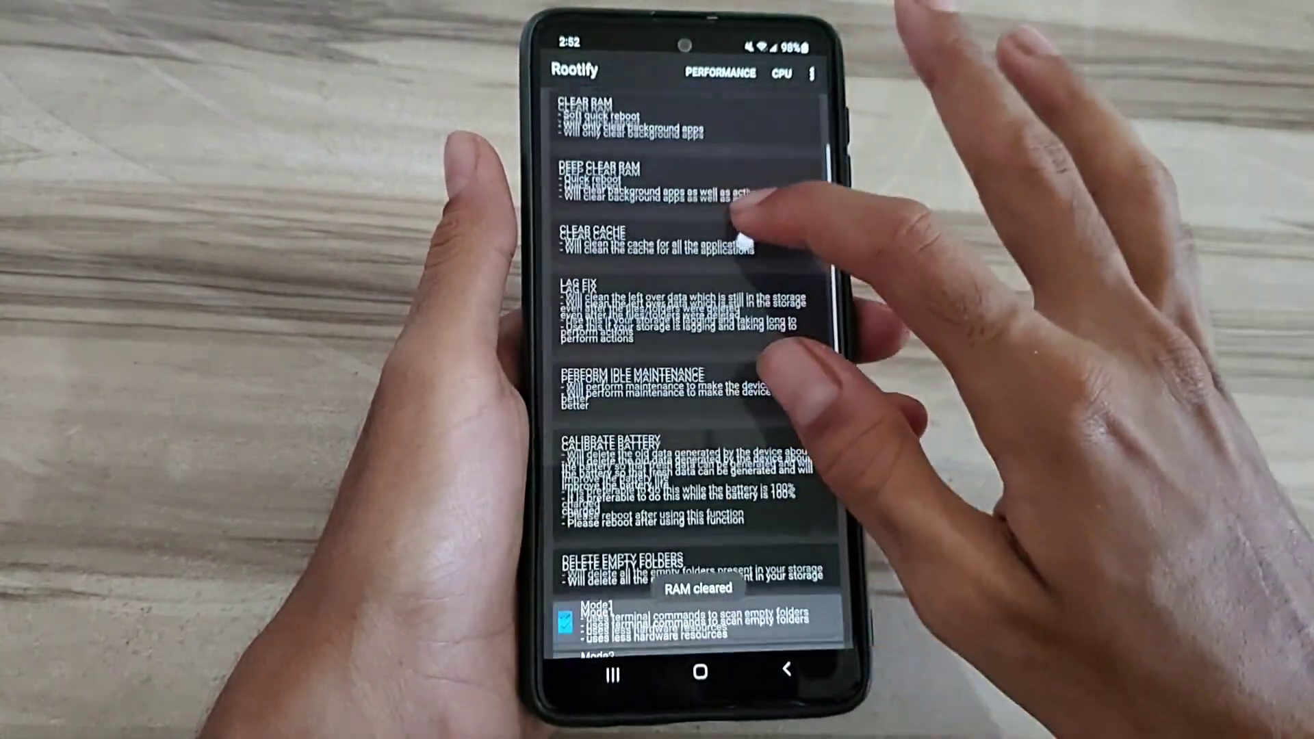
pyautogui.click(688, 272)
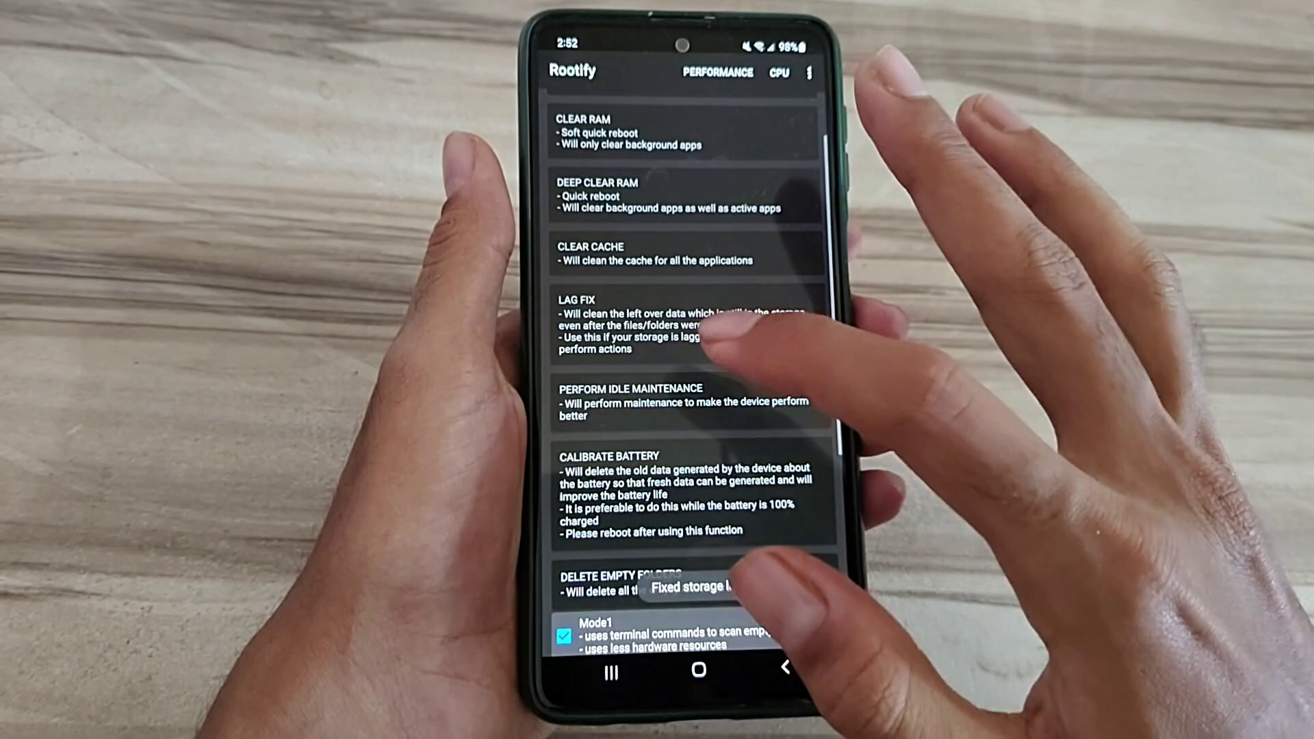
pyautogui.click(709, 395)
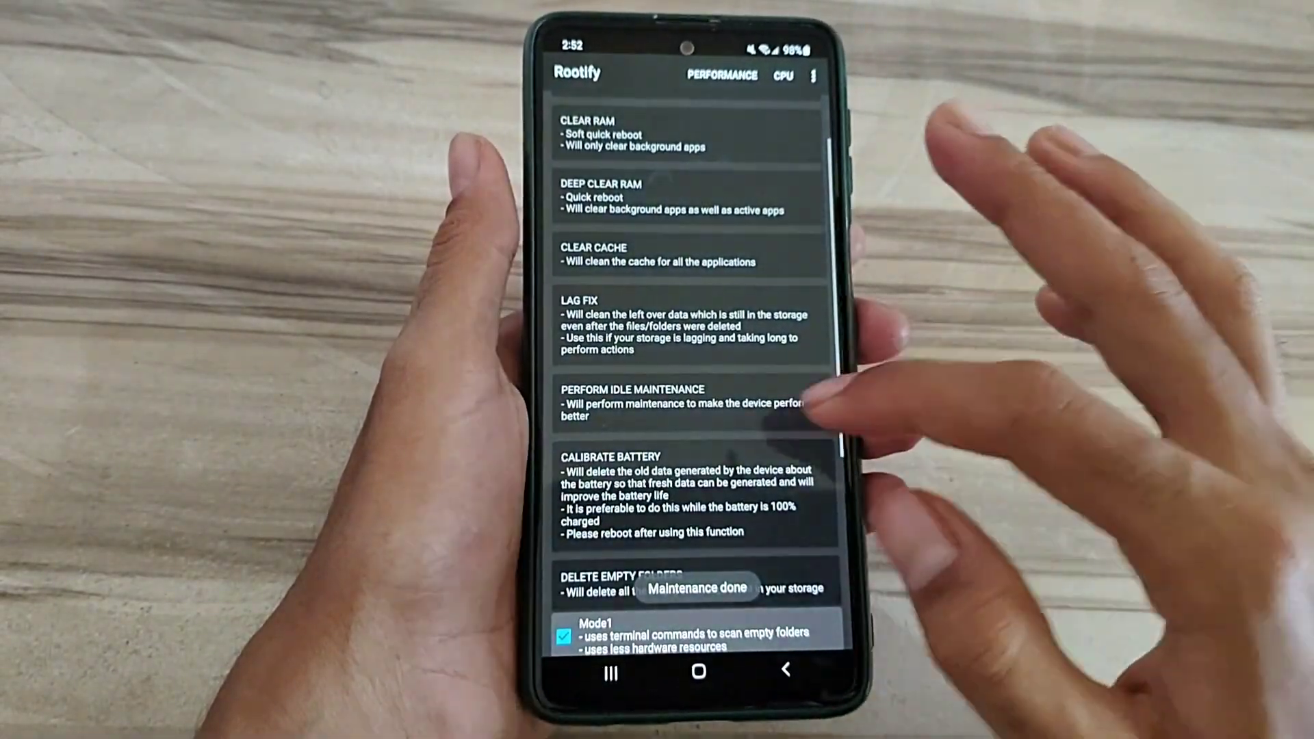
pyautogui.scroll(-2, 720, 411)
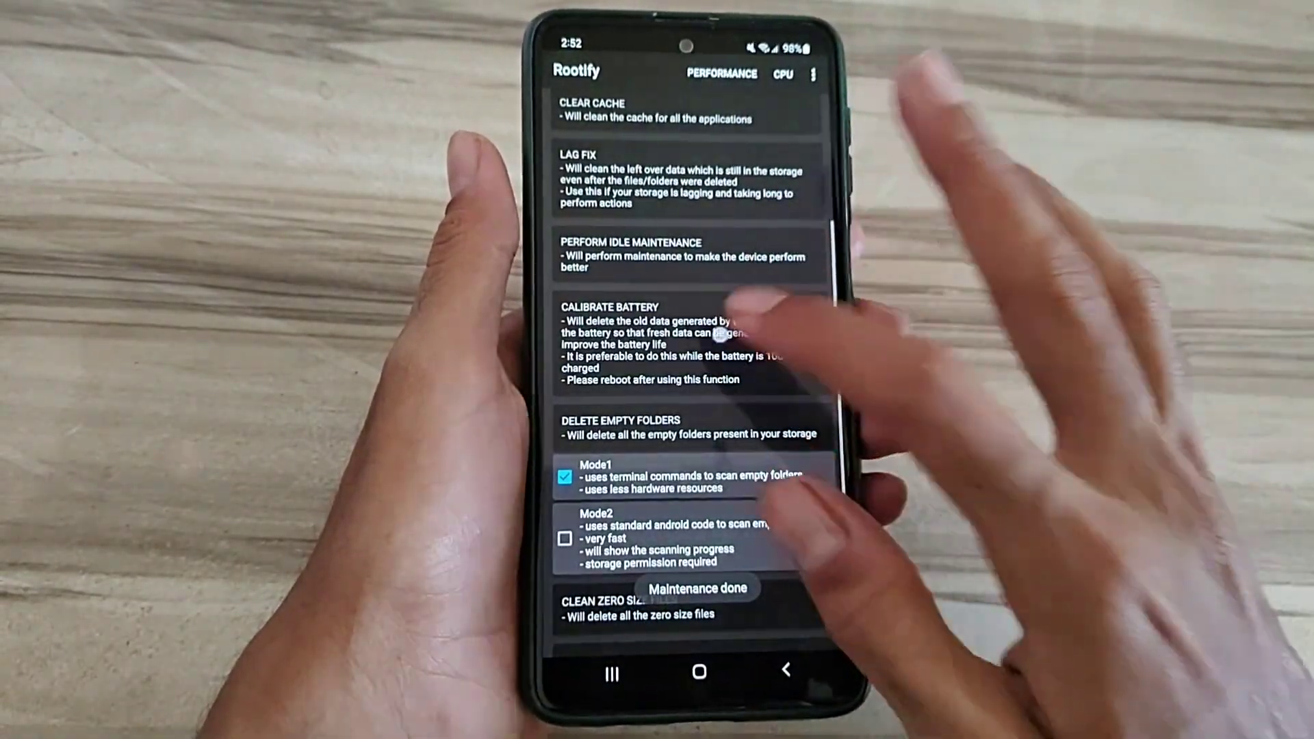
# - Decline the restart prompt and switch empty-folder scanning between Mode2 and Mode1
pyautogui.click(721, 334)
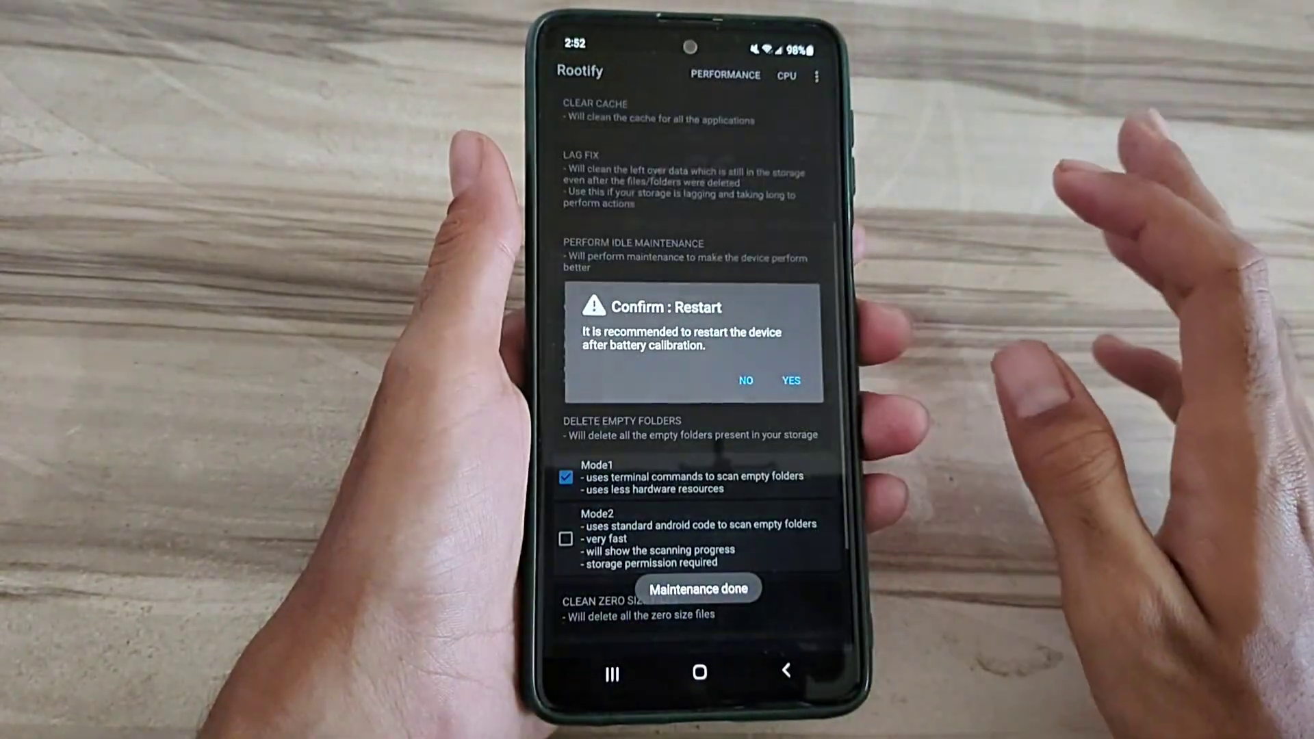
pyautogui.scroll(-2, 698, 411)
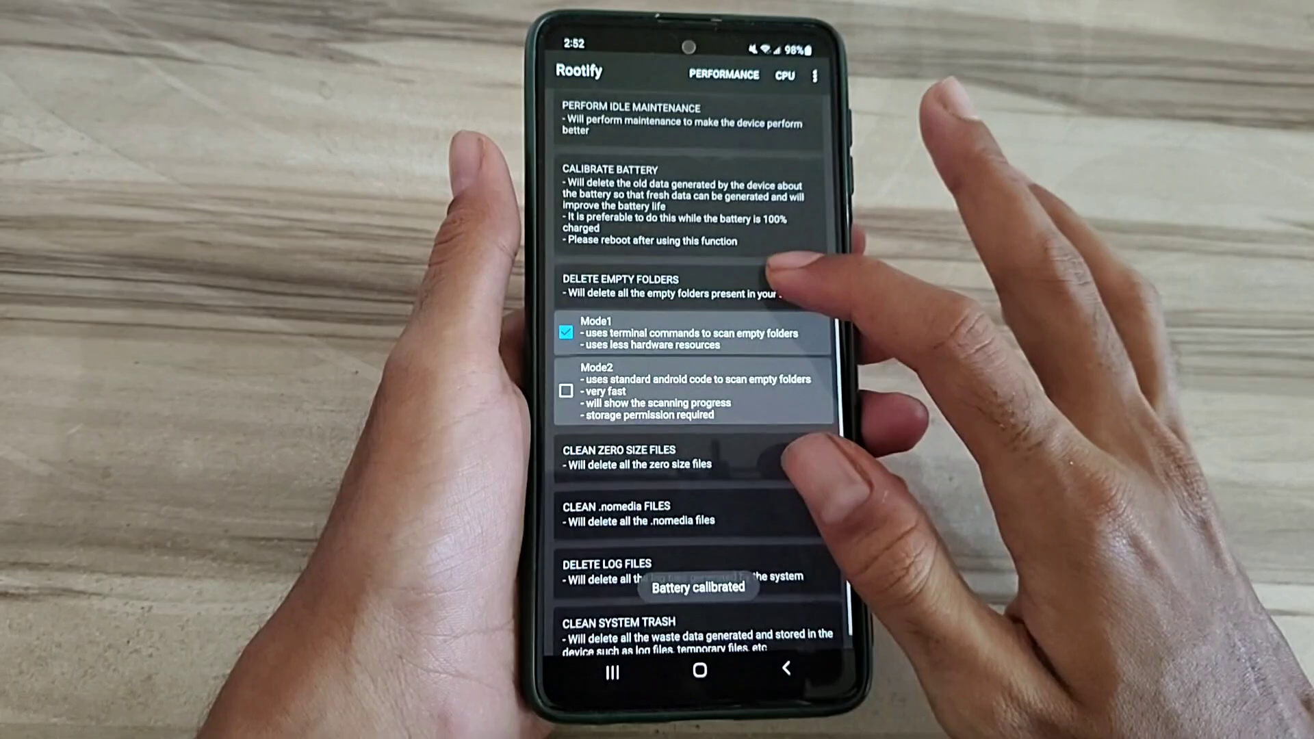
pyautogui.click(688, 387)
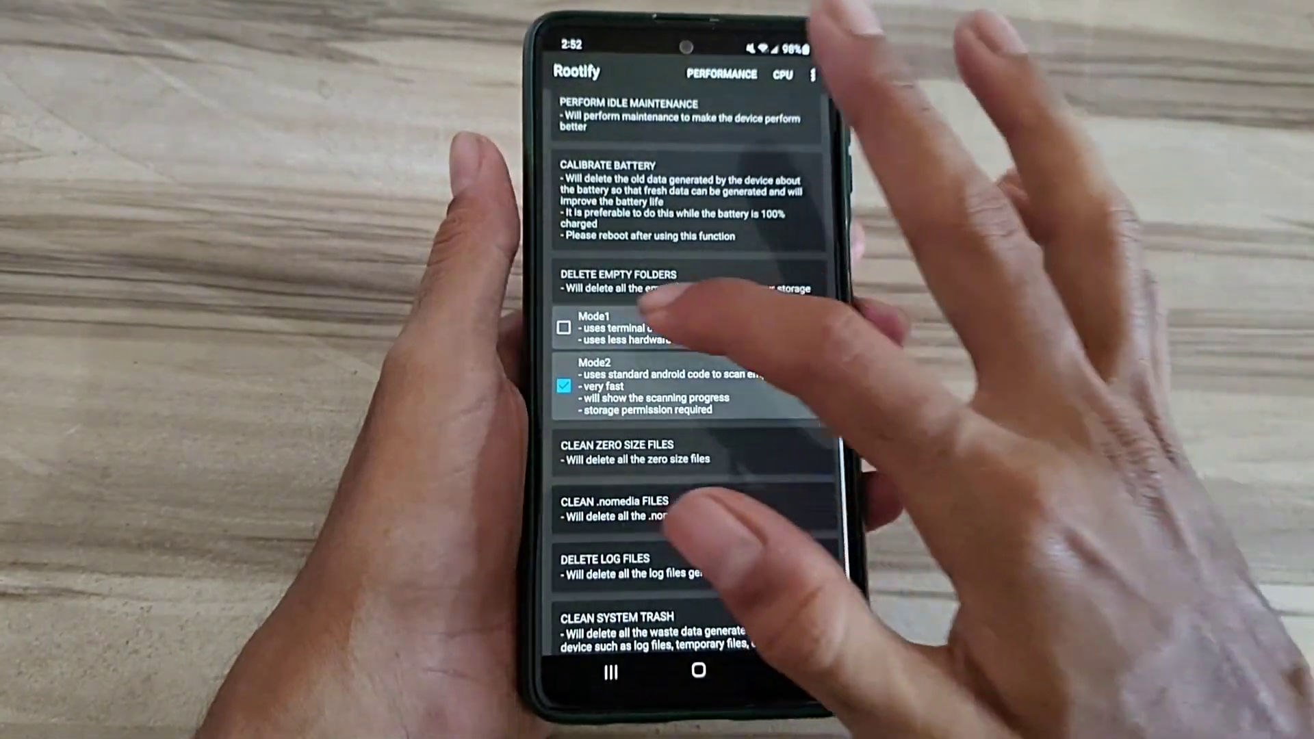
pyautogui.click(688, 332)
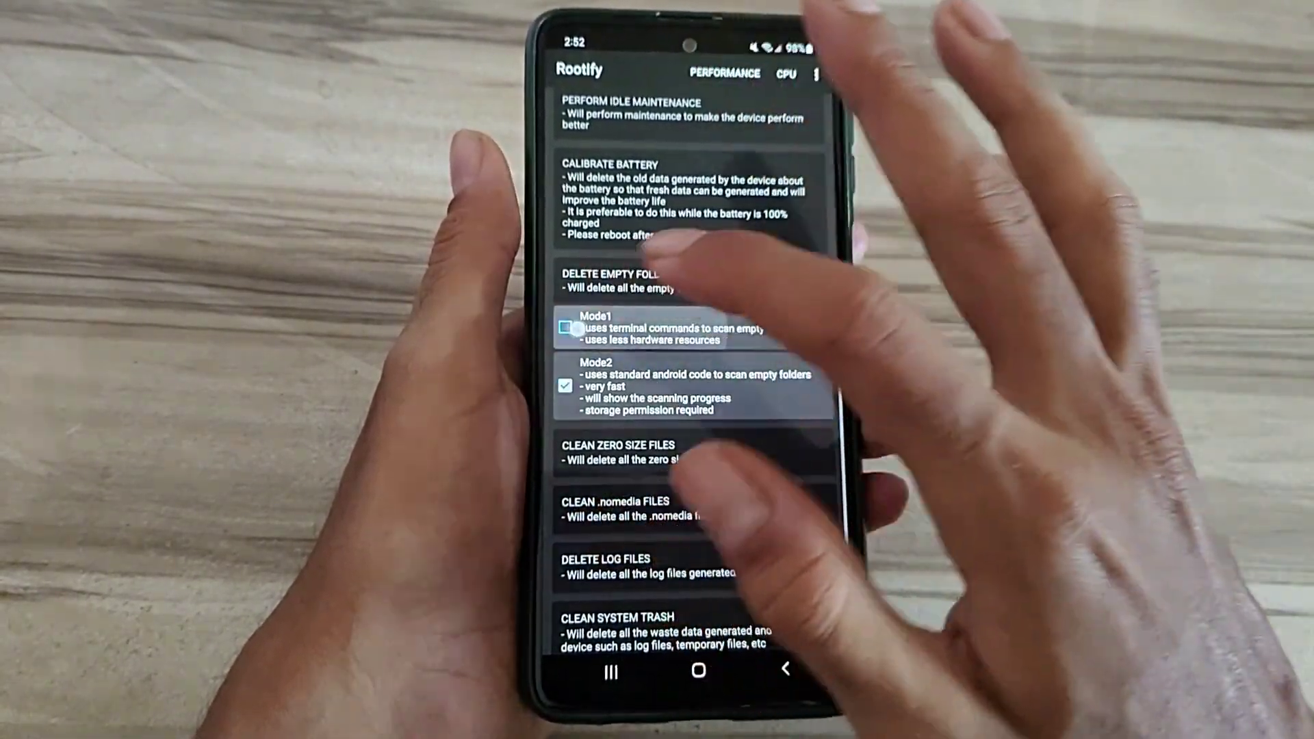
pyautogui.moveTo(755, 412); pyautogui.dragTo(793, 370)
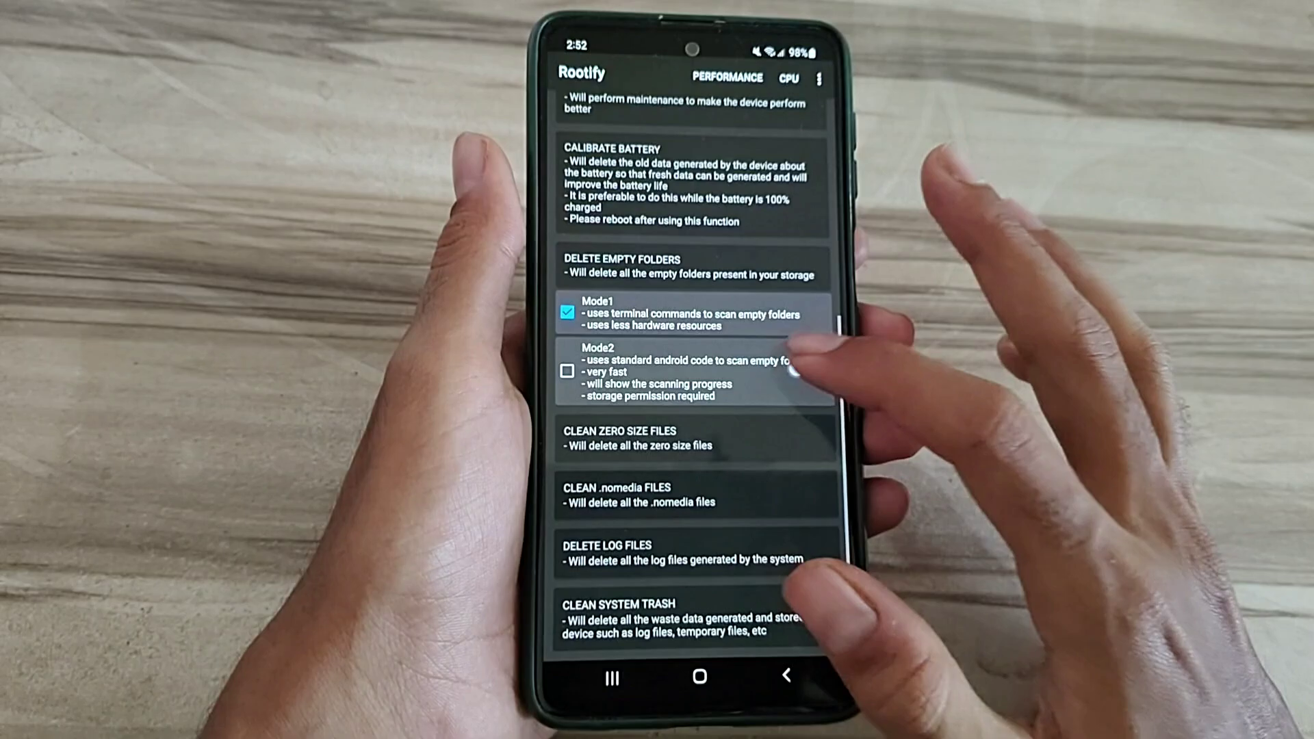
pyautogui.moveTo(796, 416); pyautogui.dragTo(765, 442)
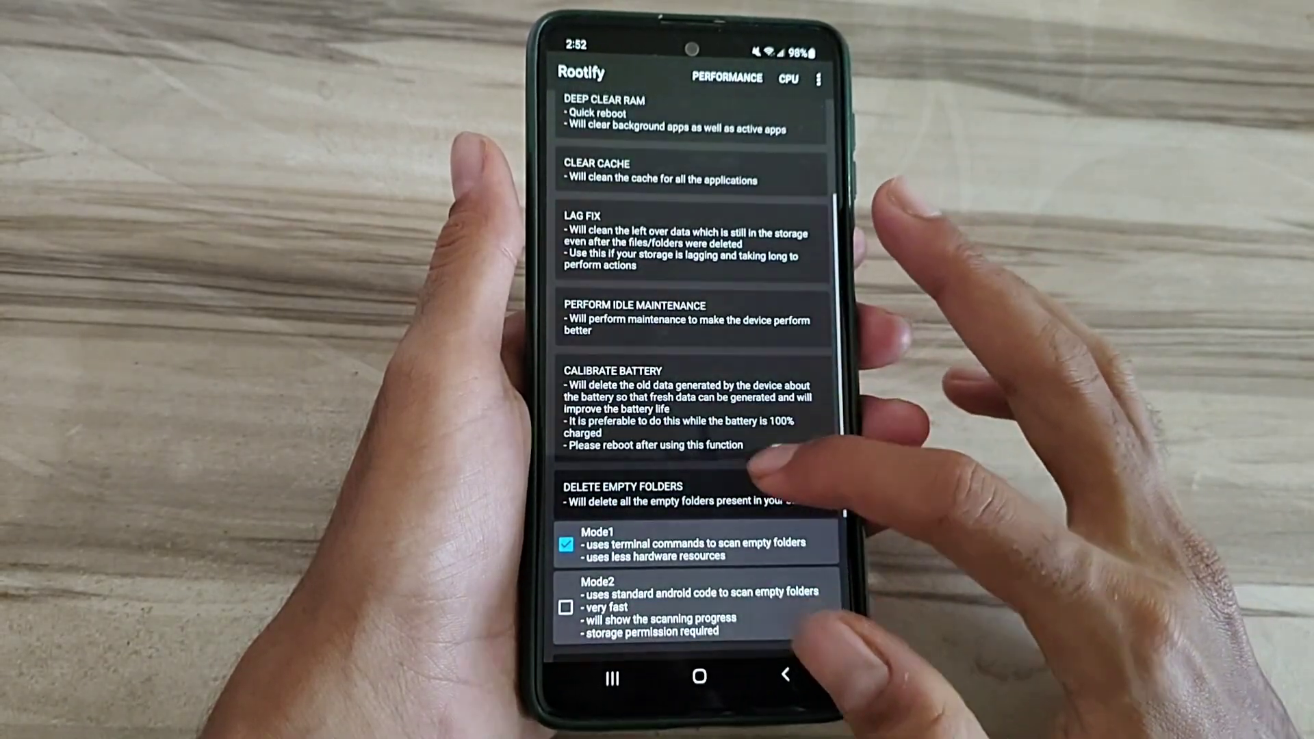
# - Deep-clear RAM, clear all app caches, then delete zero-size and log files using Mode2
pyautogui.click(725, 155)
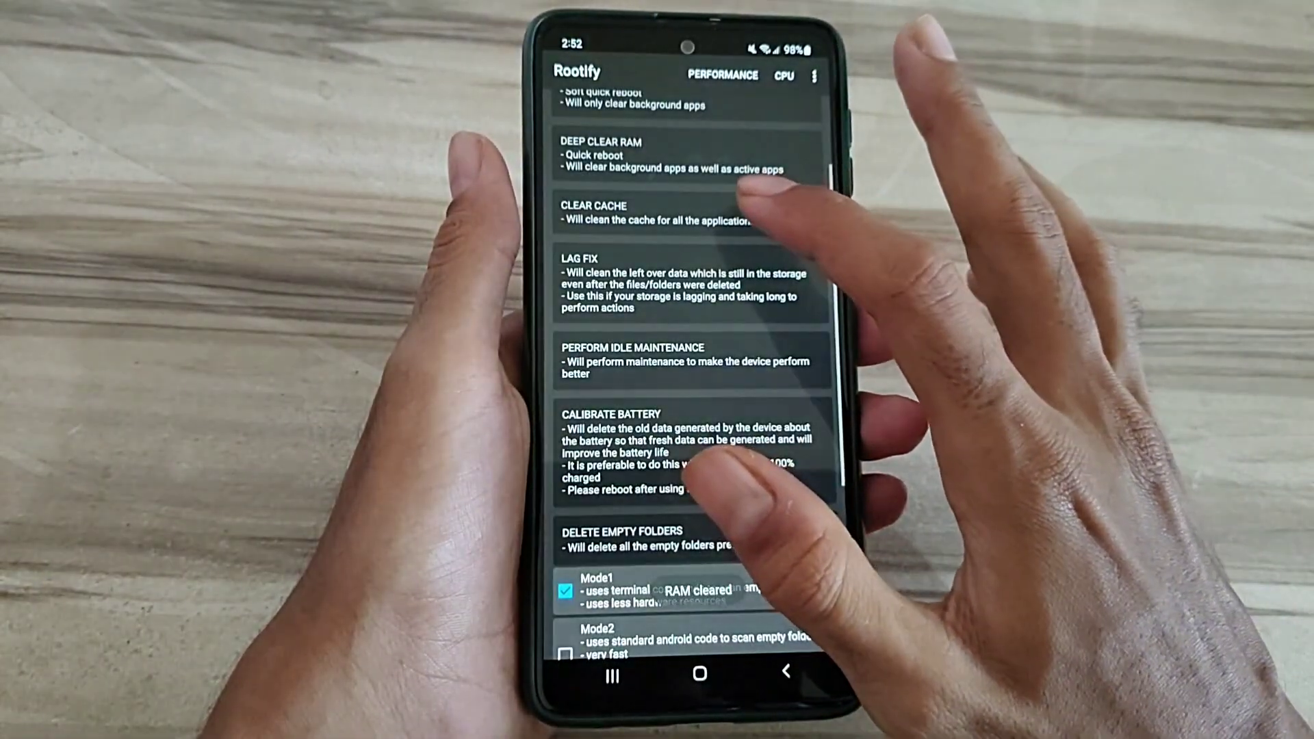
pyautogui.click(754, 206)
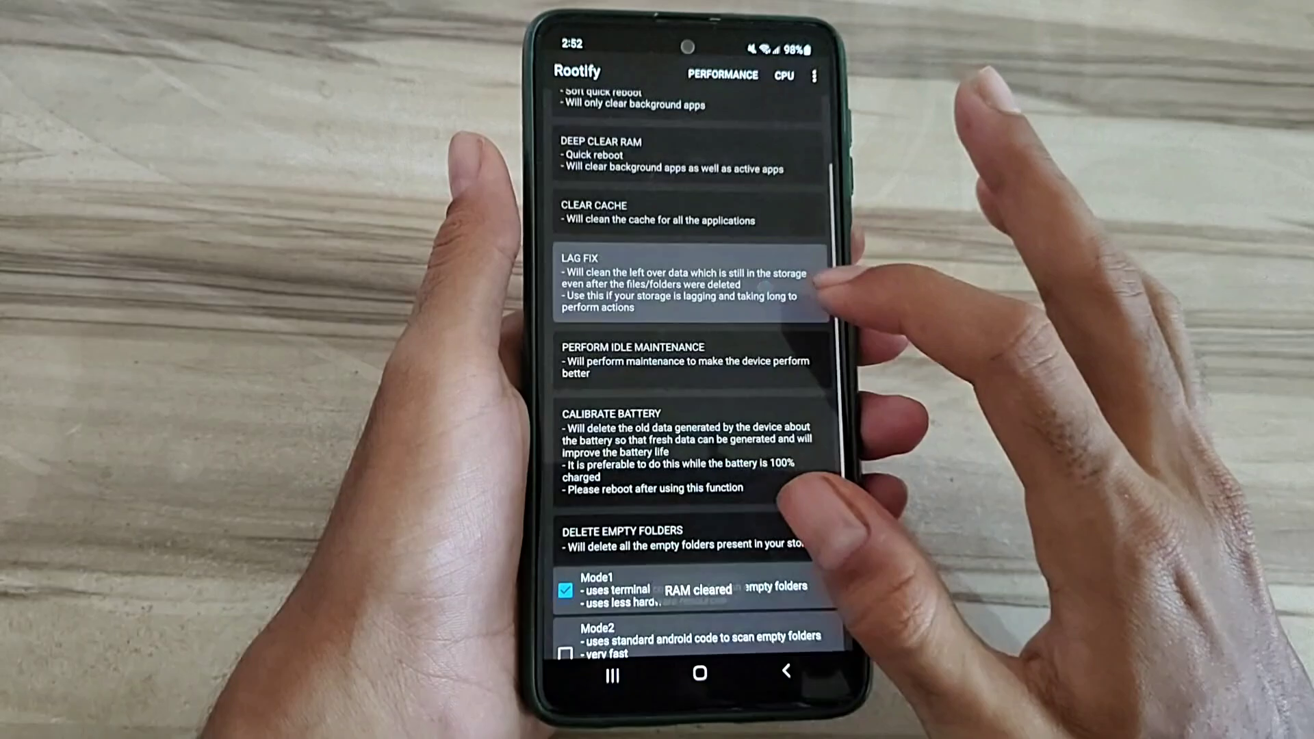
pyautogui.scroll(-2, 767, 332)
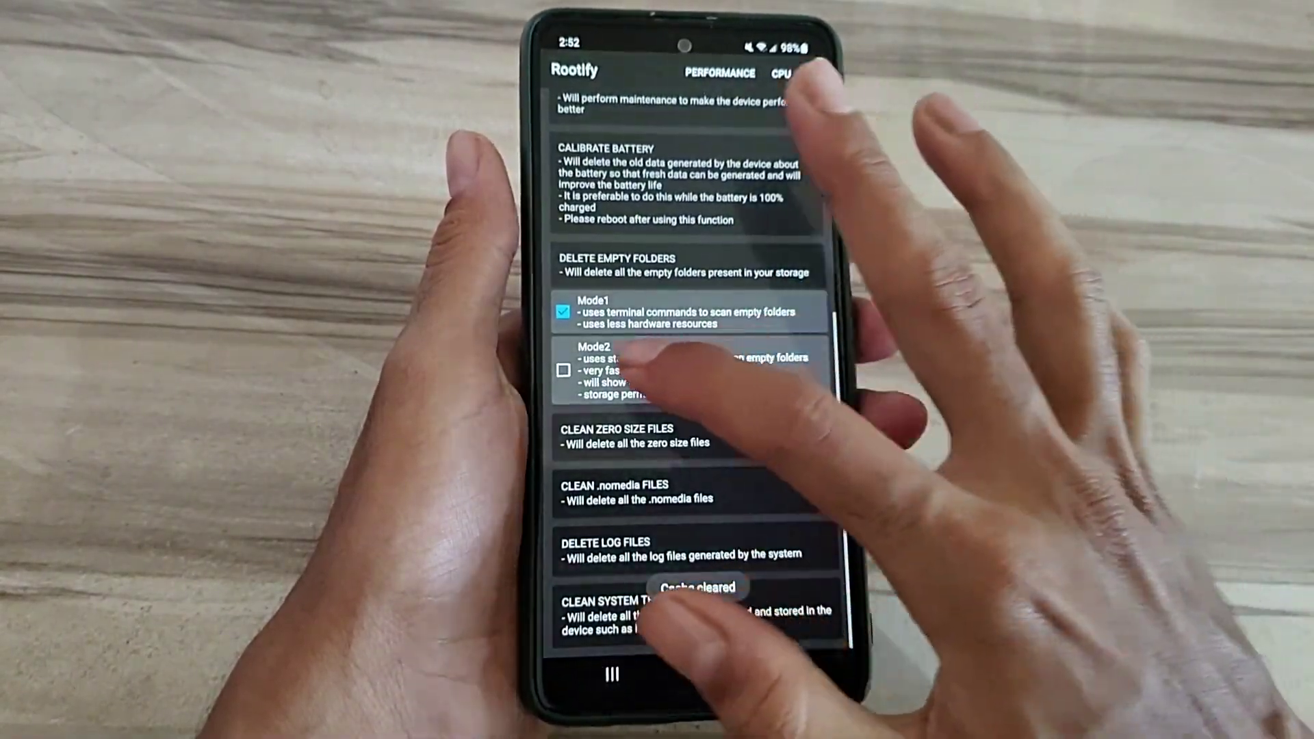
pyautogui.click(786, 350)
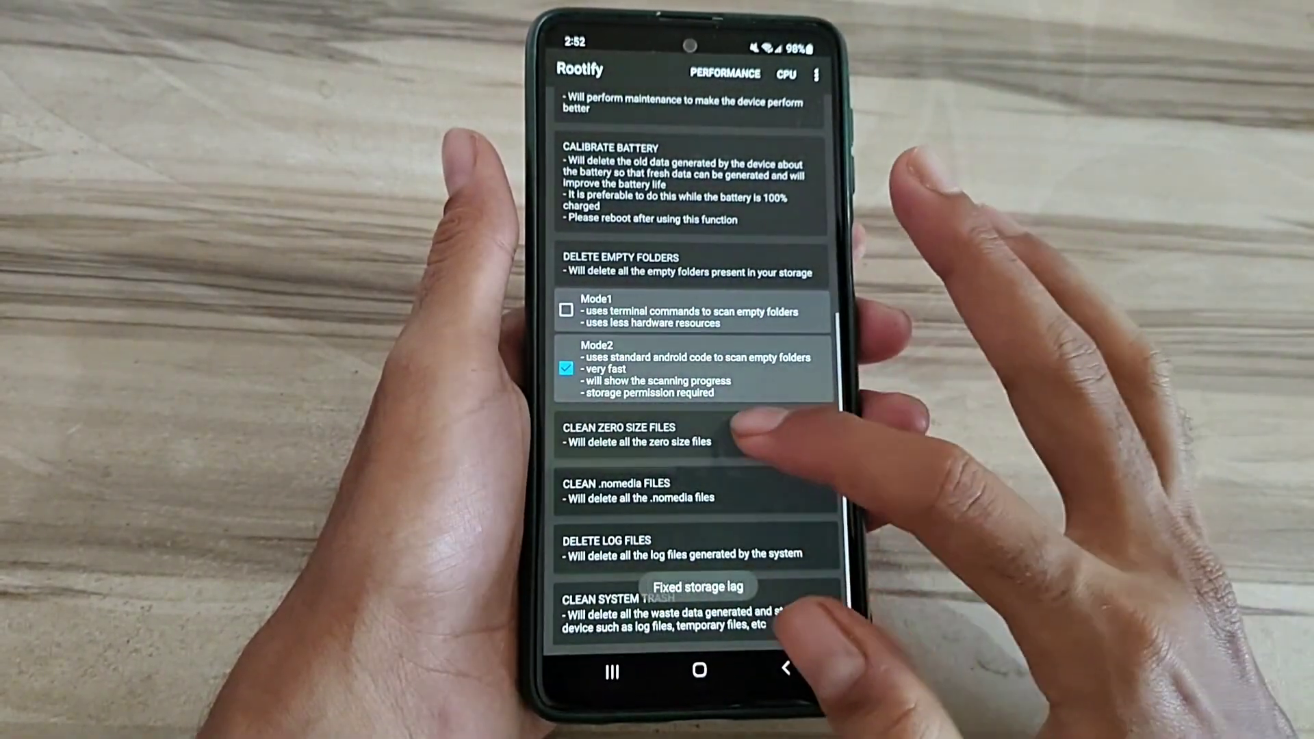
pyautogui.click(735, 438)
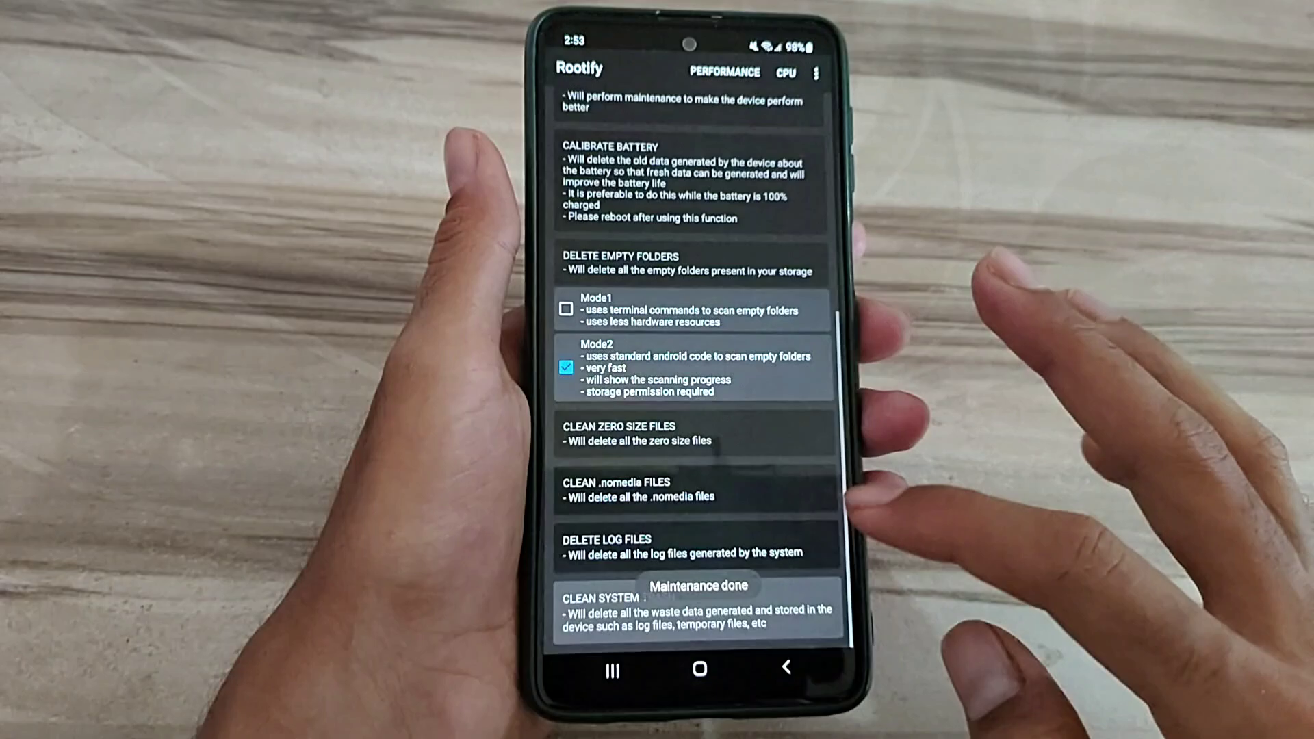
pyautogui.click(765, 542)
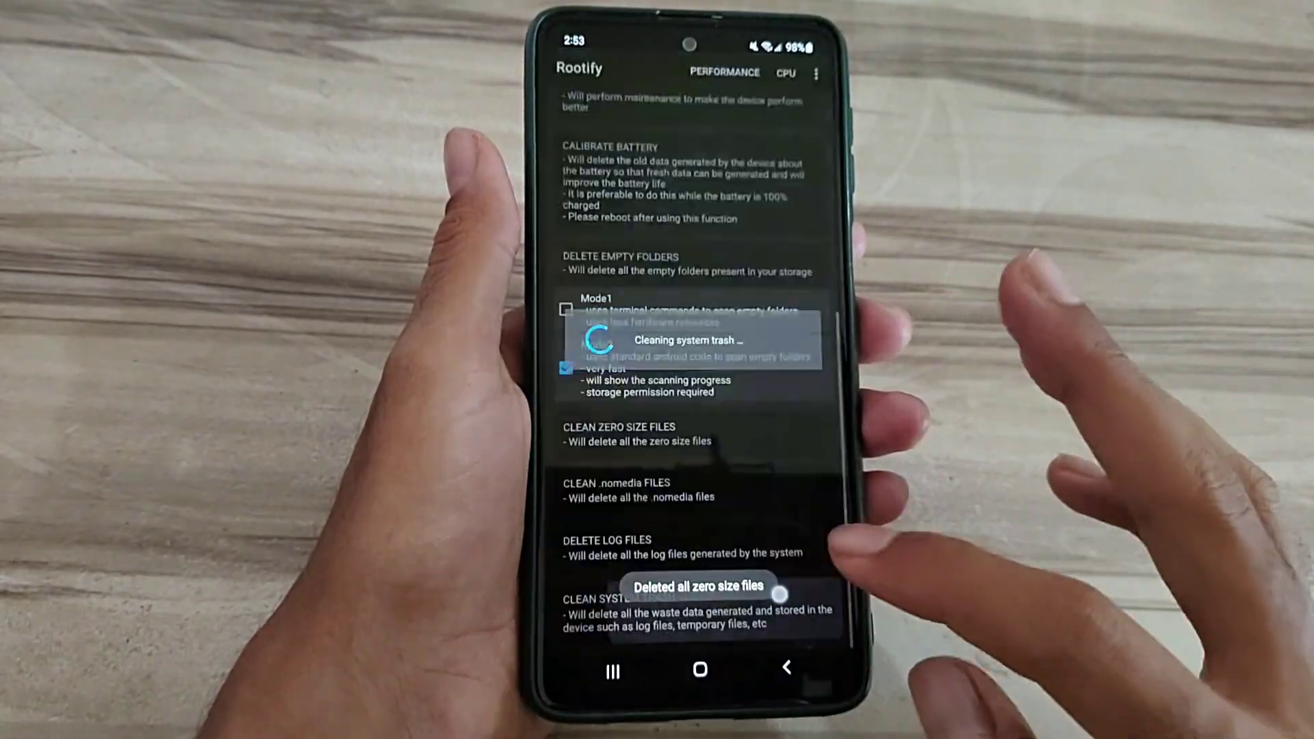
pyautogui.scroll(10, 698, 411)
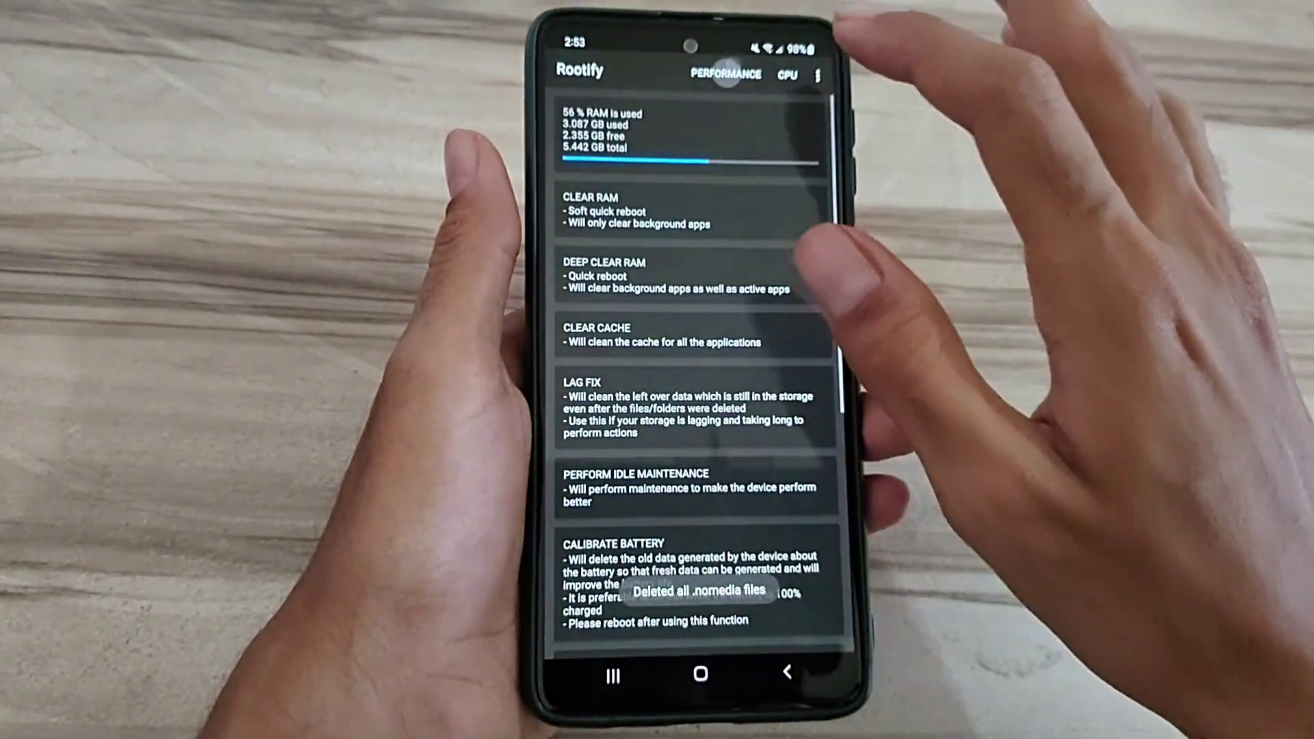
pyautogui.click(787, 74)
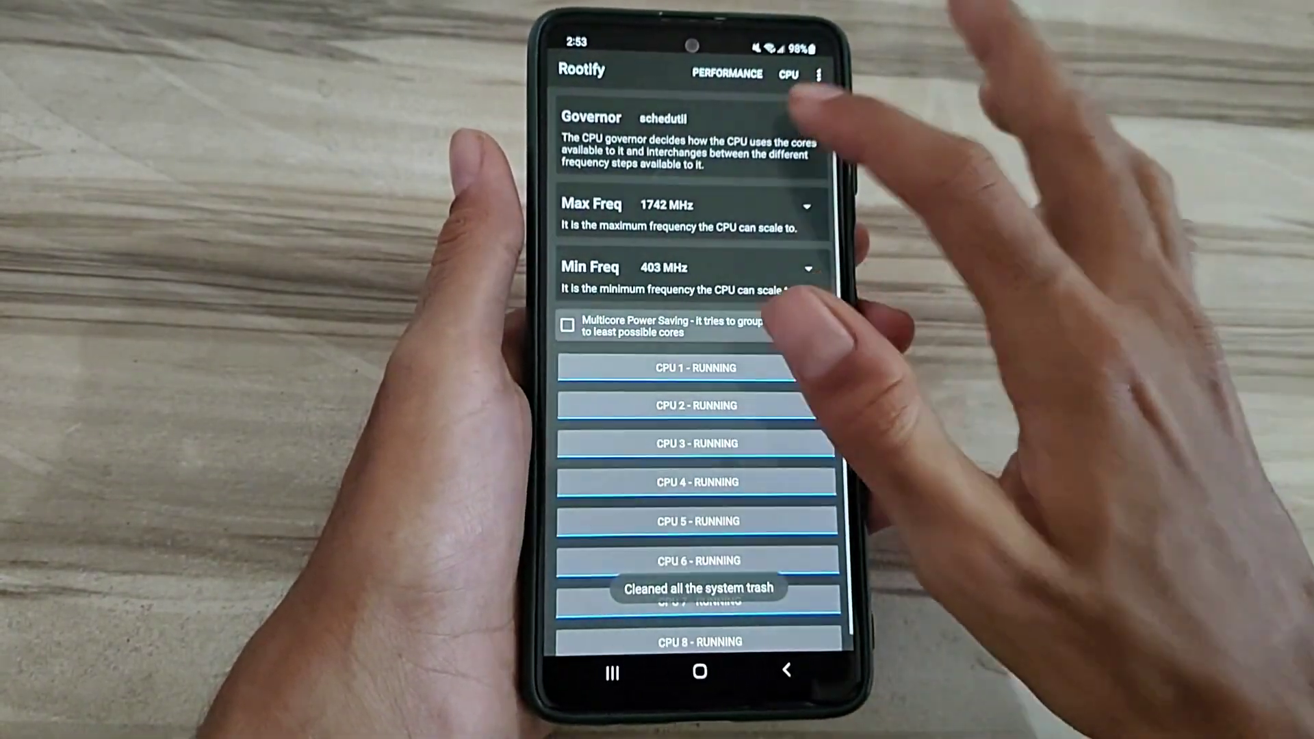
# - Set the governor to schedutil, keep Max Freq at 1742 MHz, and enable Multicore Power Saving
pyautogui.click(760, 121)
pyautogui.click(678, 148)
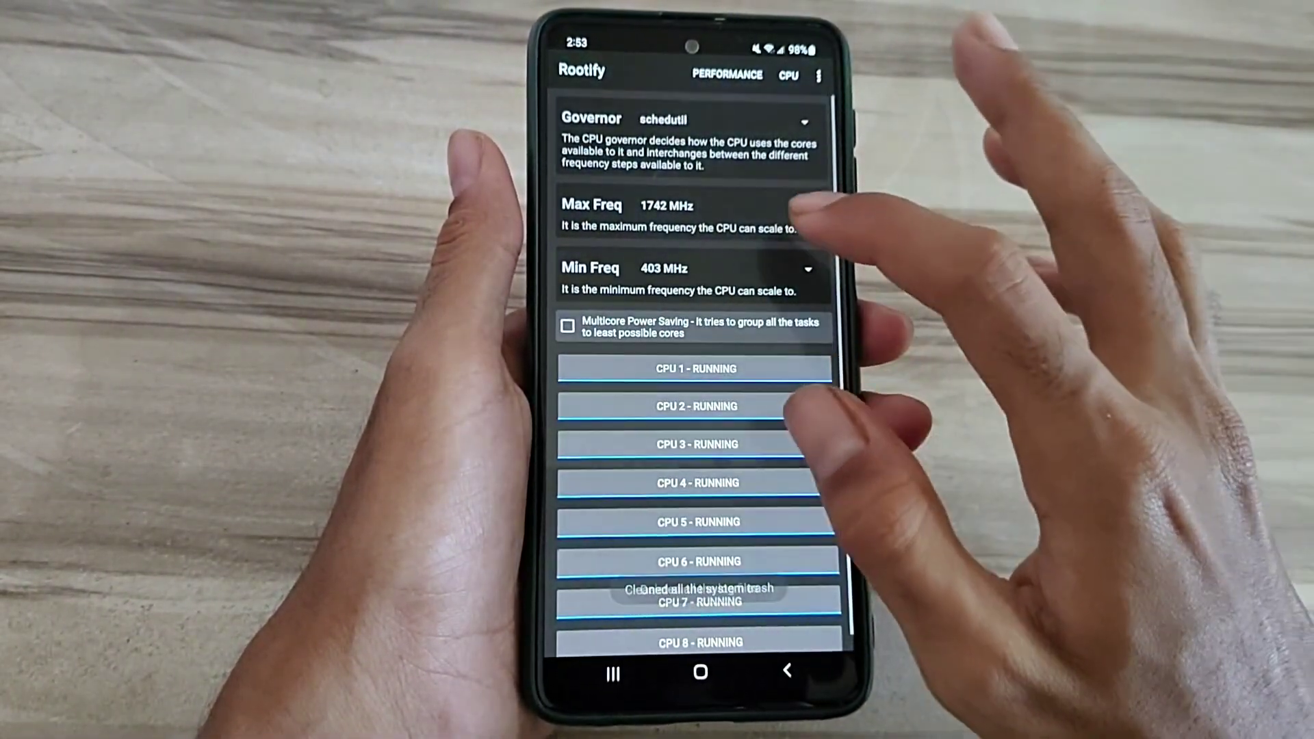
pyautogui.click(718, 205)
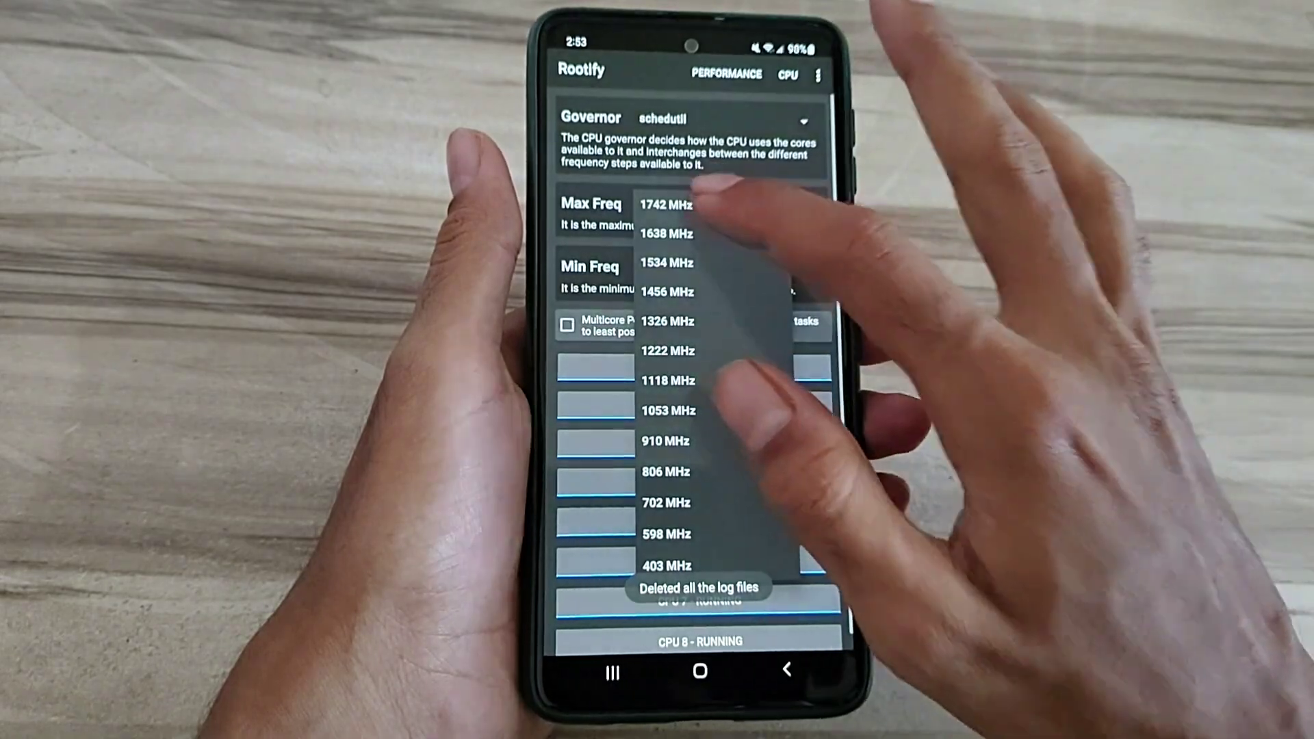
pyautogui.click(698, 205)
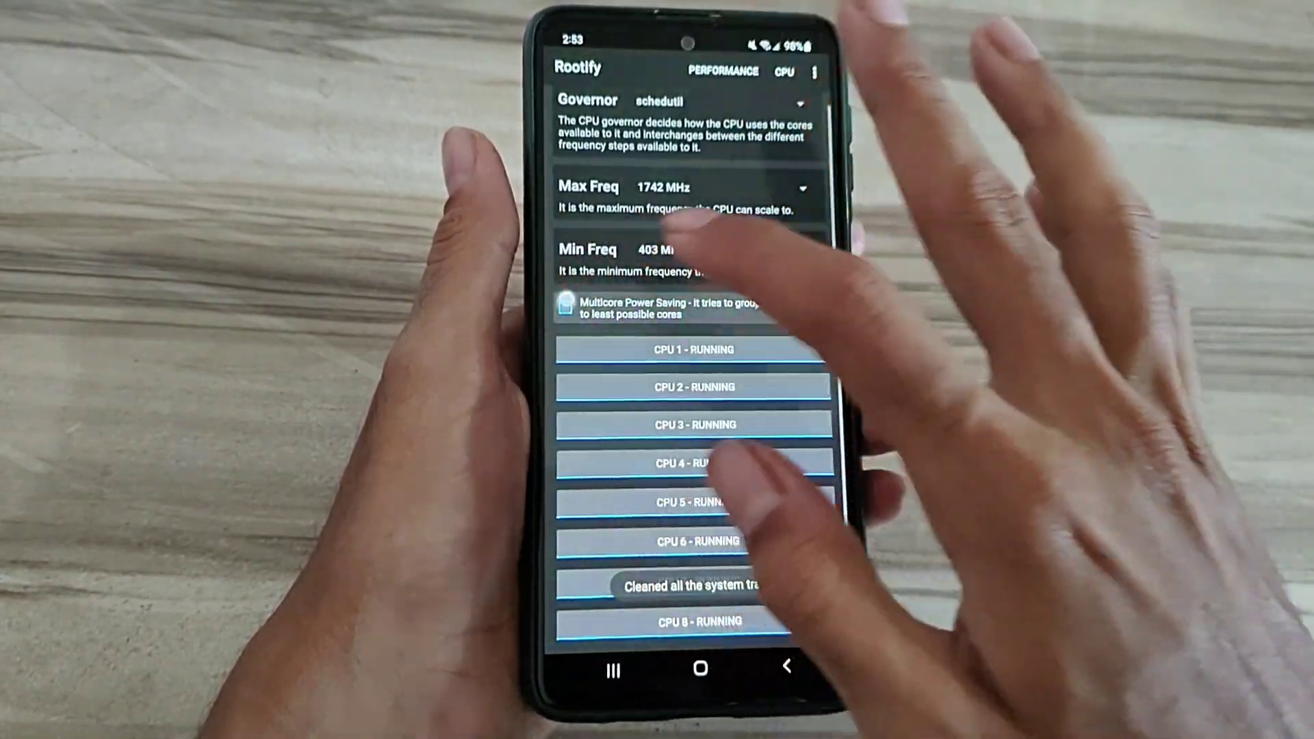
pyautogui.click(766, 312)
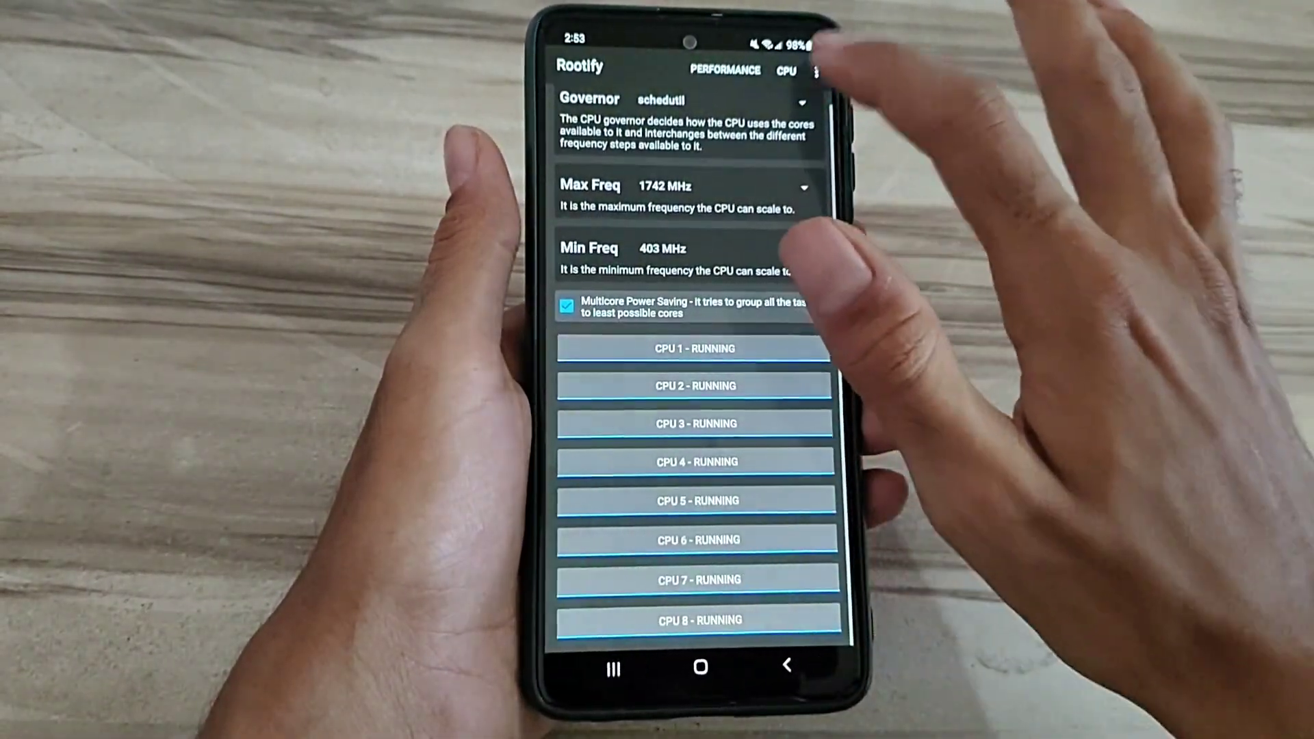
# - Open System Details from the overflow menu and review the CPU and Memory details
pyautogui.click(812, 70)
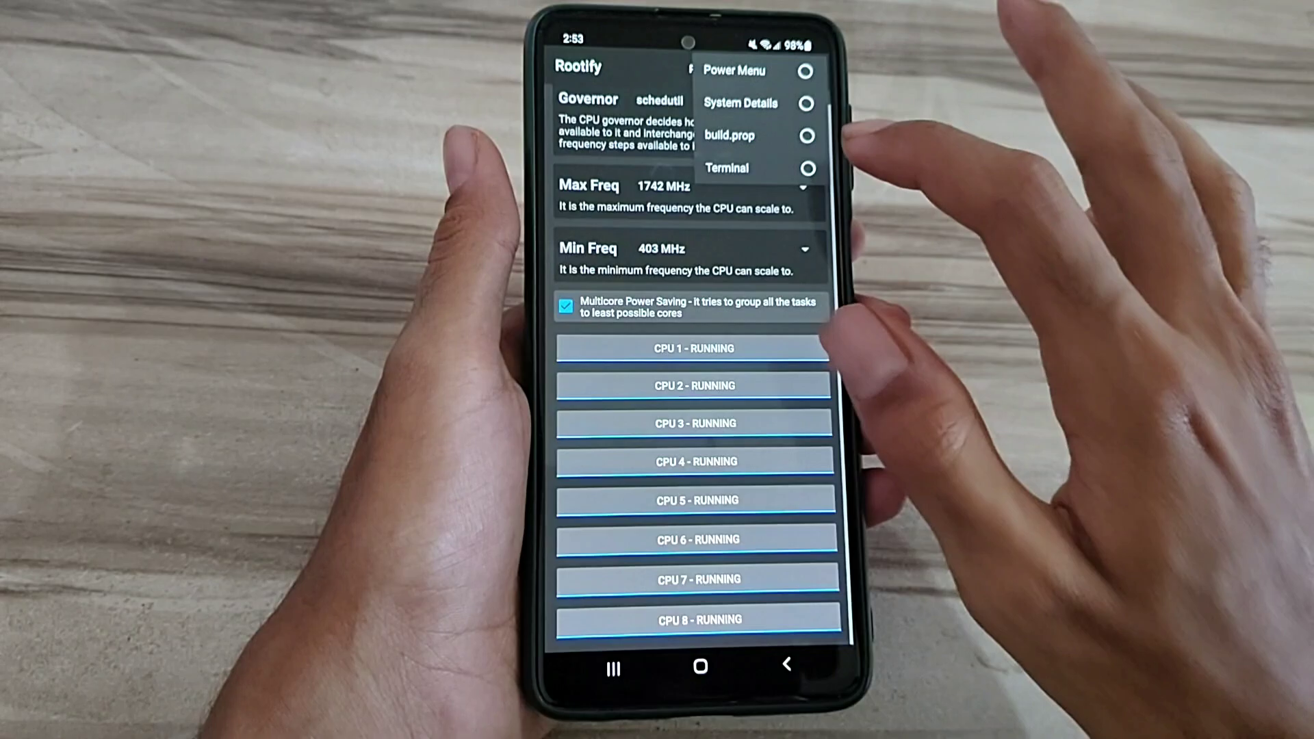
pyautogui.click(741, 102)
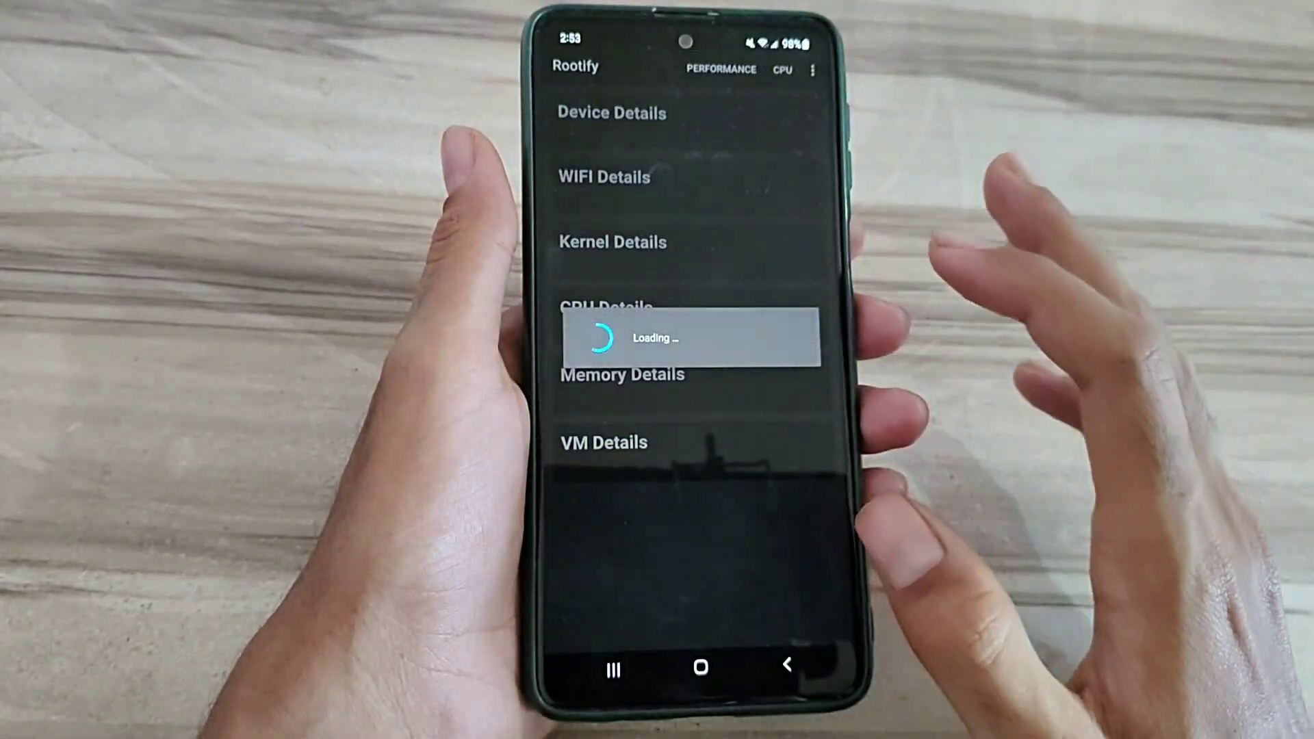
pyautogui.scroll(-5, 687, 369)
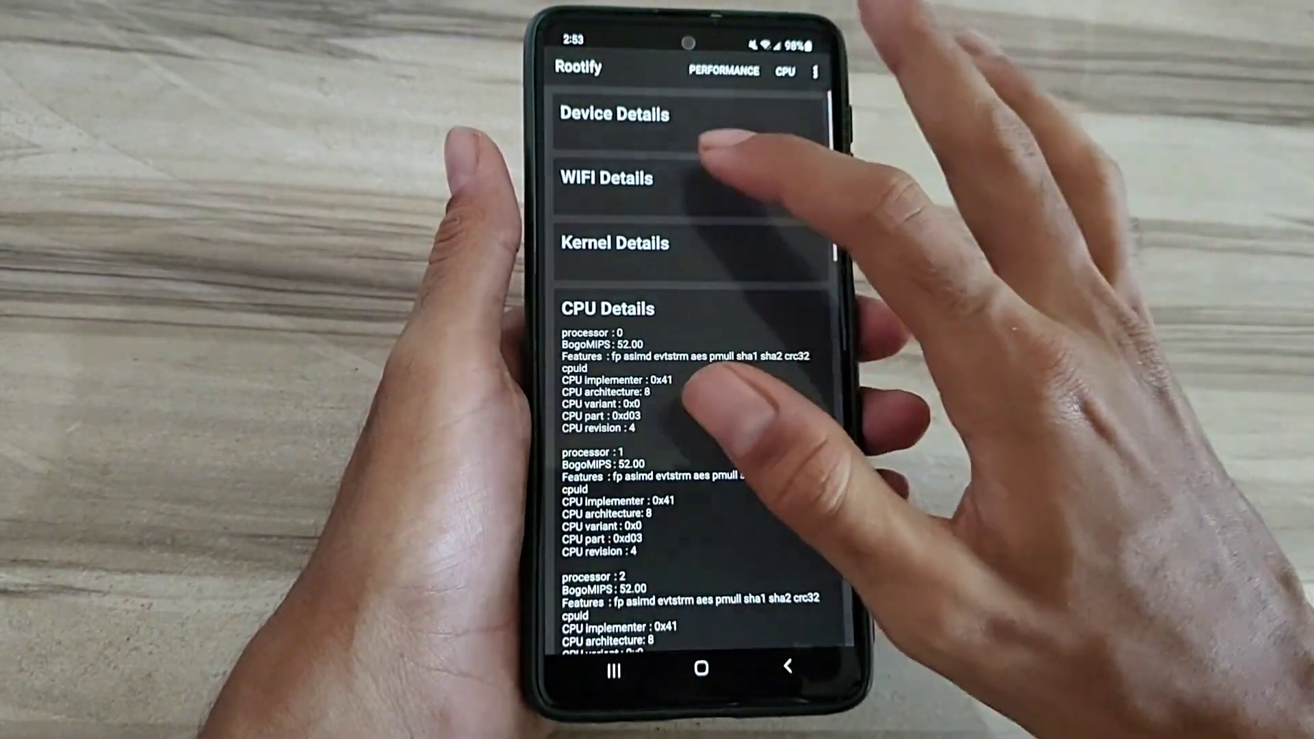
pyautogui.scroll(-3, 687, 370)
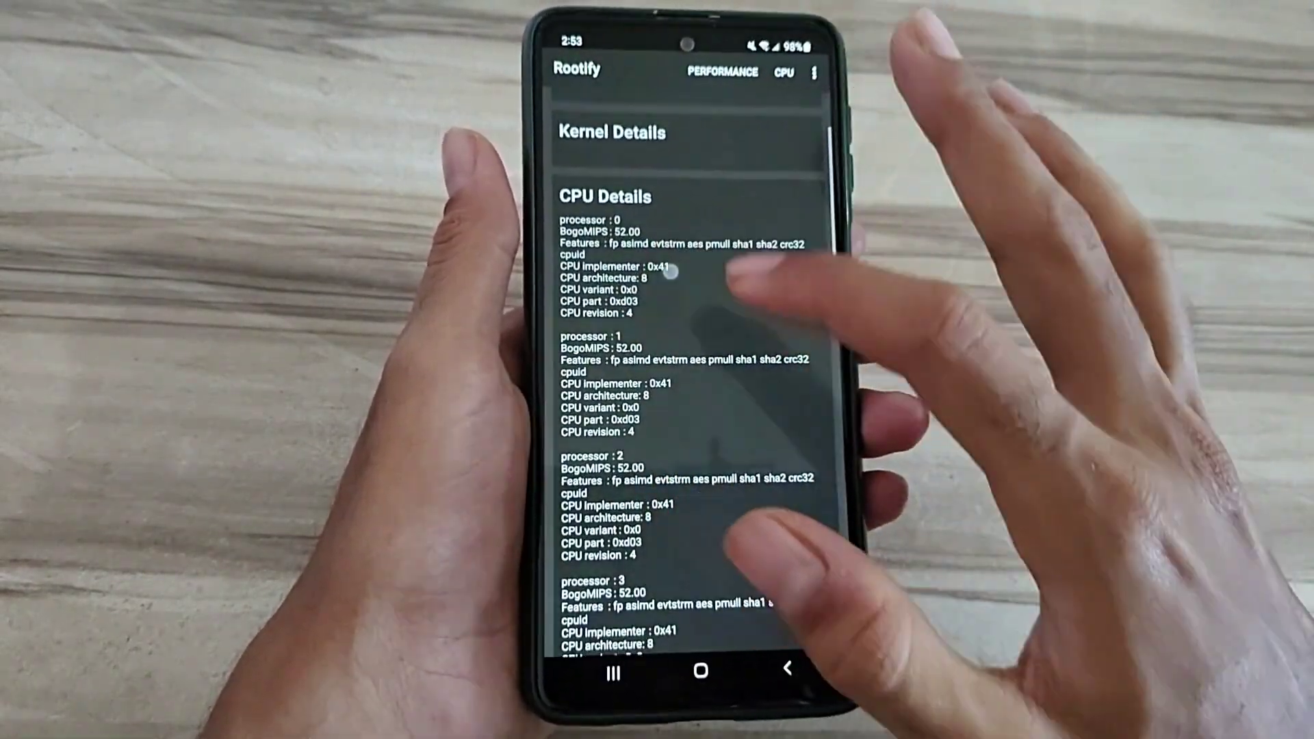
pyautogui.scroll(-5, 751, 411)
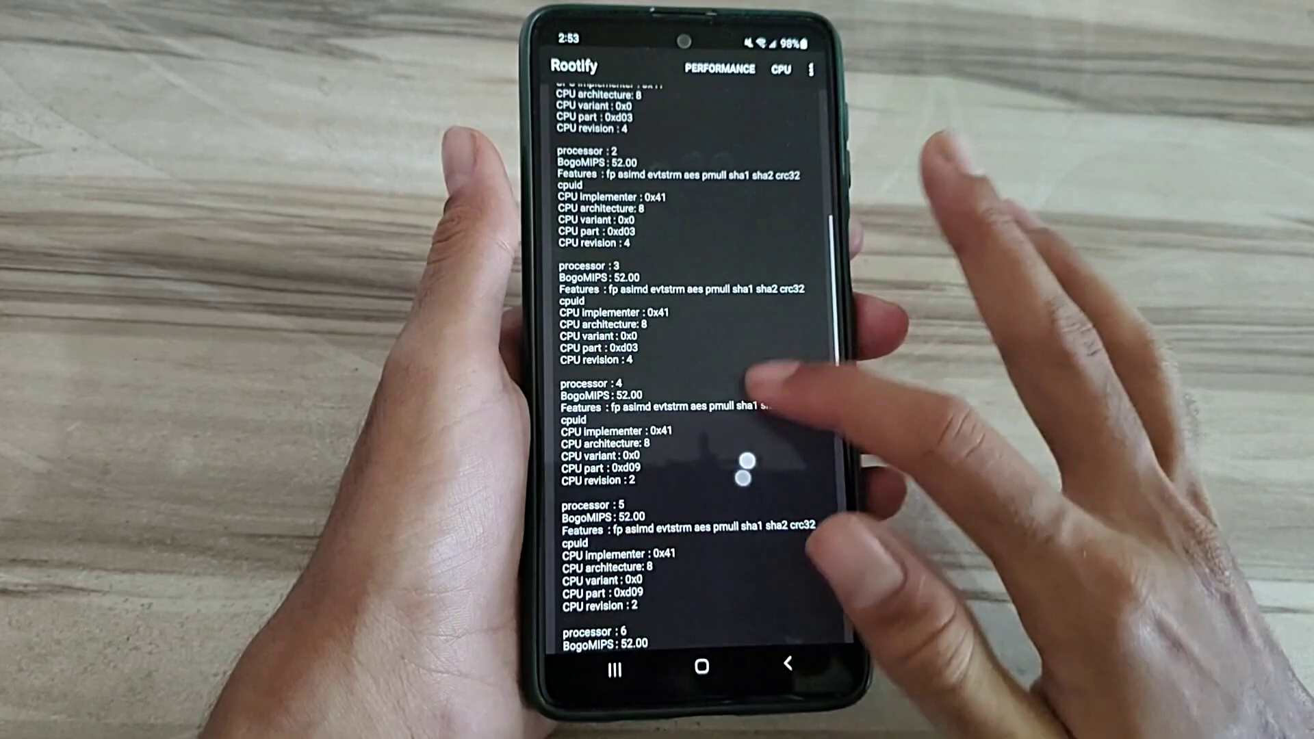
pyautogui.scroll(-2, 750, 469)
pyautogui.scroll(-5, 781, 360)
pyautogui.scroll(-5, 816, 284)
pyautogui.scroll(-1, 787, 365)
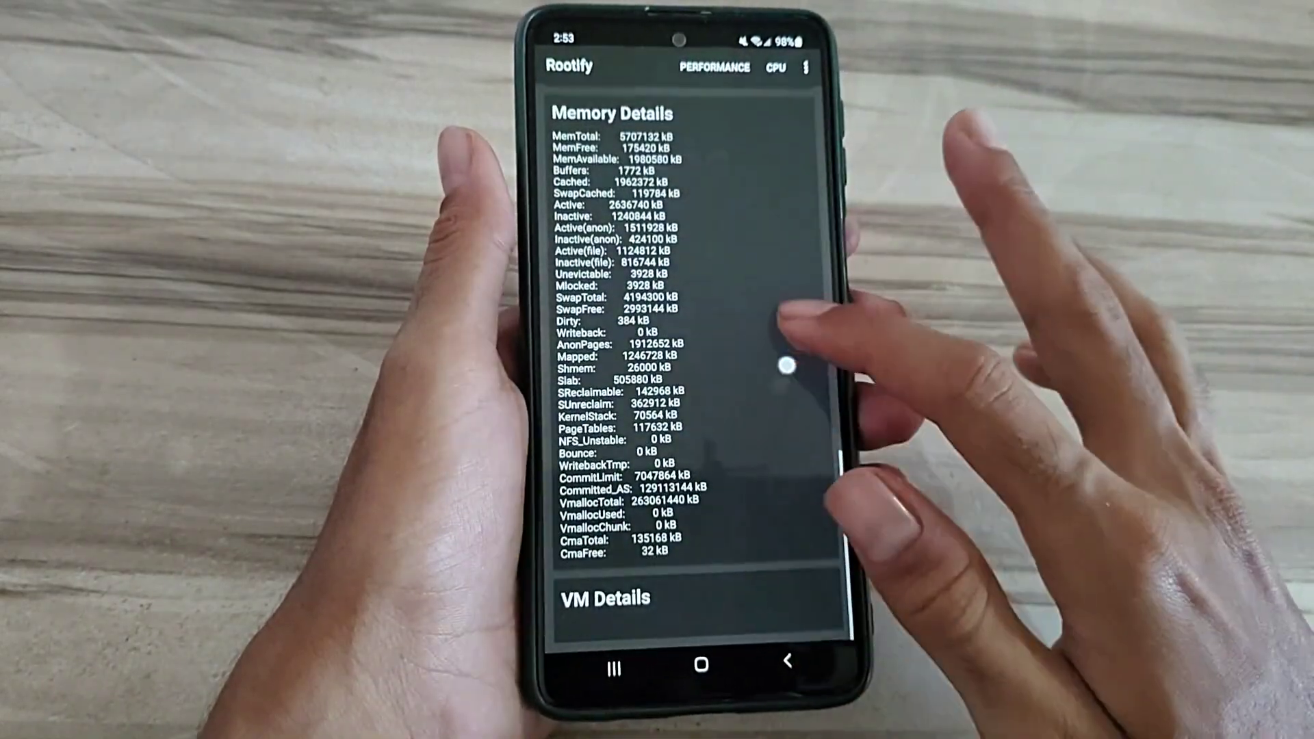
pyautogui.scroll(15, 760, 409)
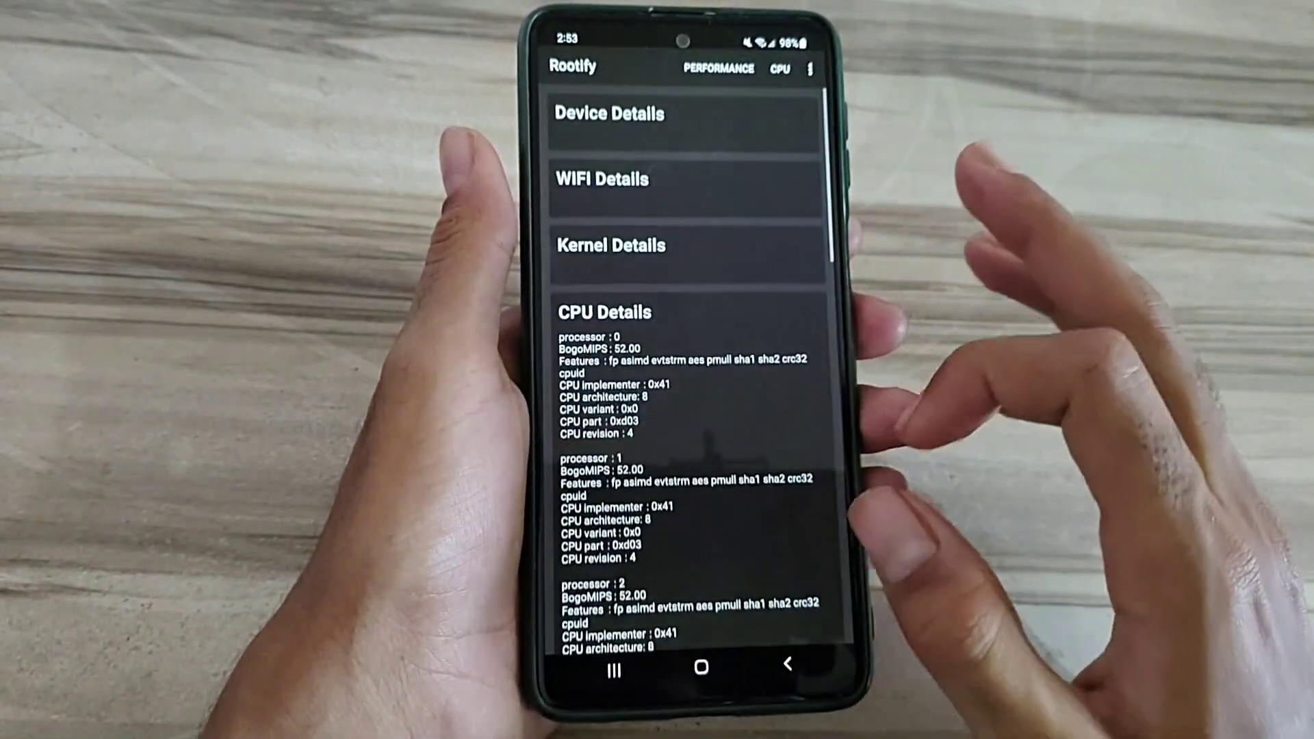
pyautogui.click(809, 71)
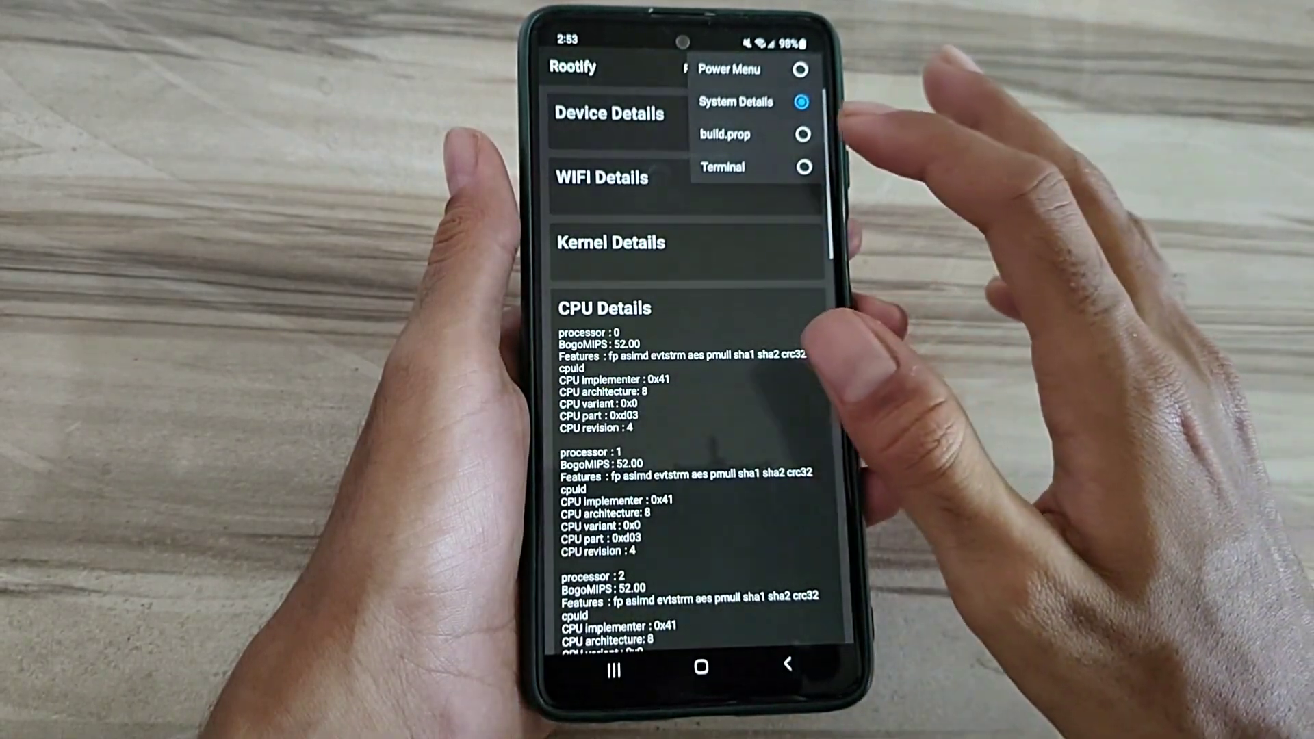
# - Look at the build.prop and Terminal pages, then show the Power Menu
pyautogui.click(724, 134)
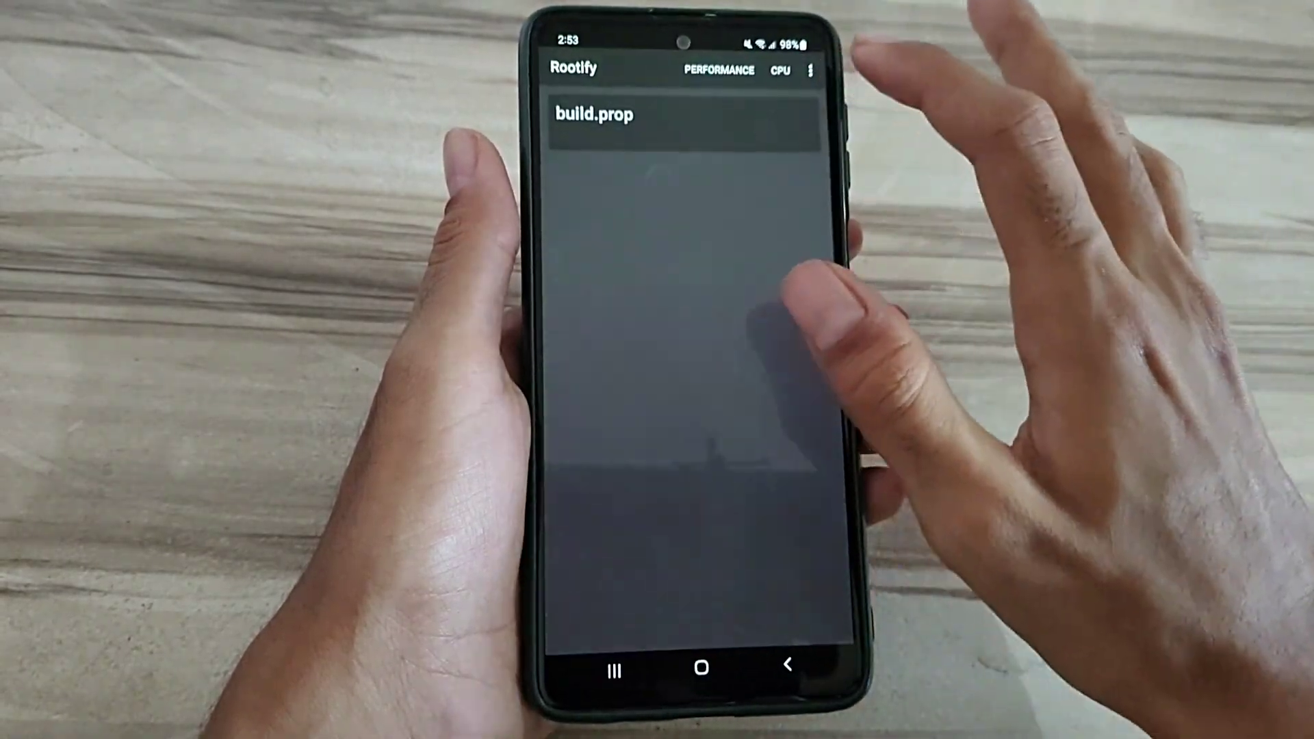
pyautogui.click(822, 68)
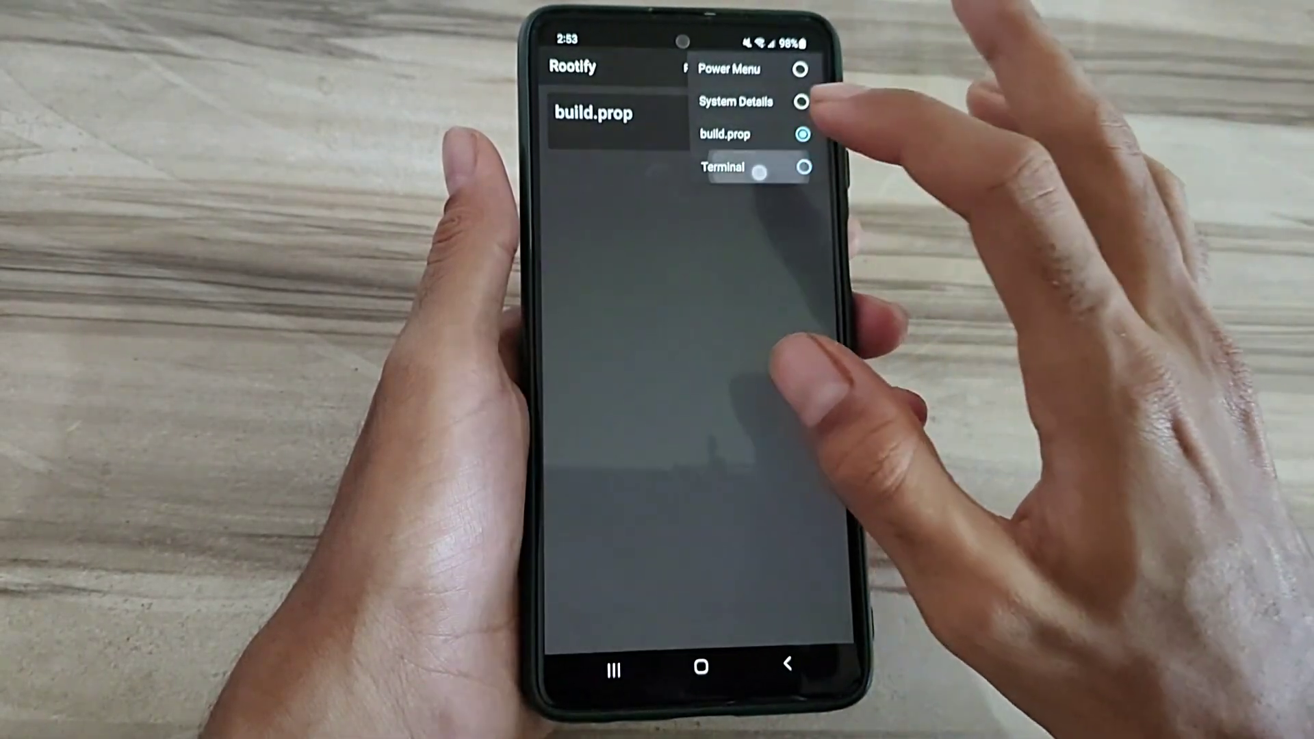
pyautogui.click(750, 164)
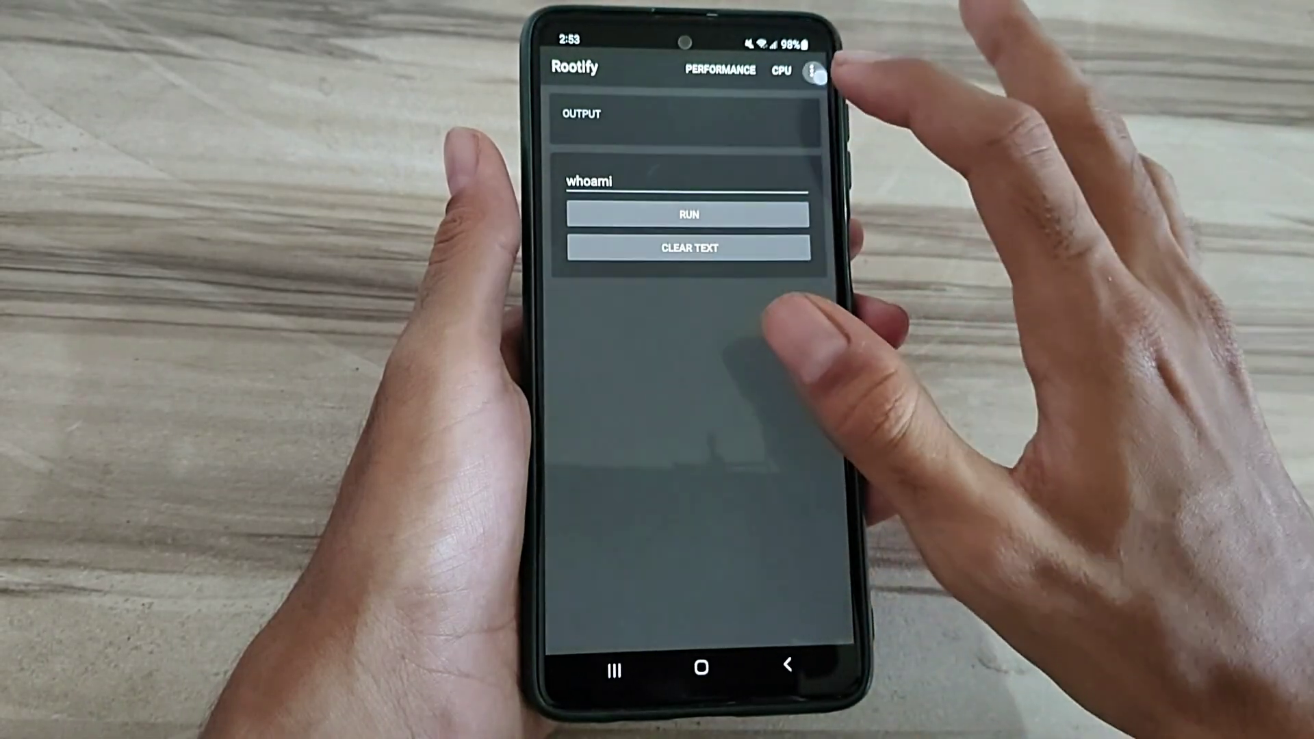
pyautogui.click(809, 69)
pyautogui.click(734, 65)
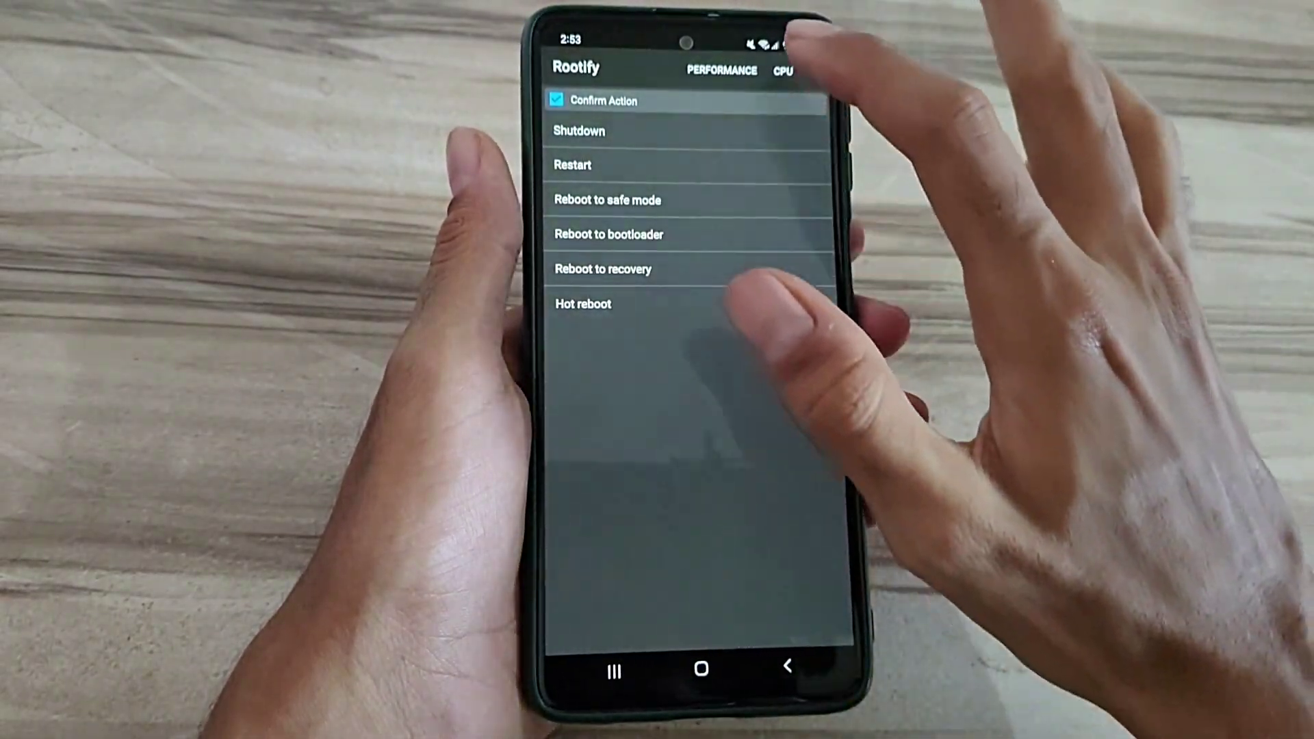
# - On the performance page, run Clear RAM, Deep Clear RAM, Clear Cache and Lag Fix, granting storage access
pyautogui.click(782, 71)
pyautogui.click(720, 70)
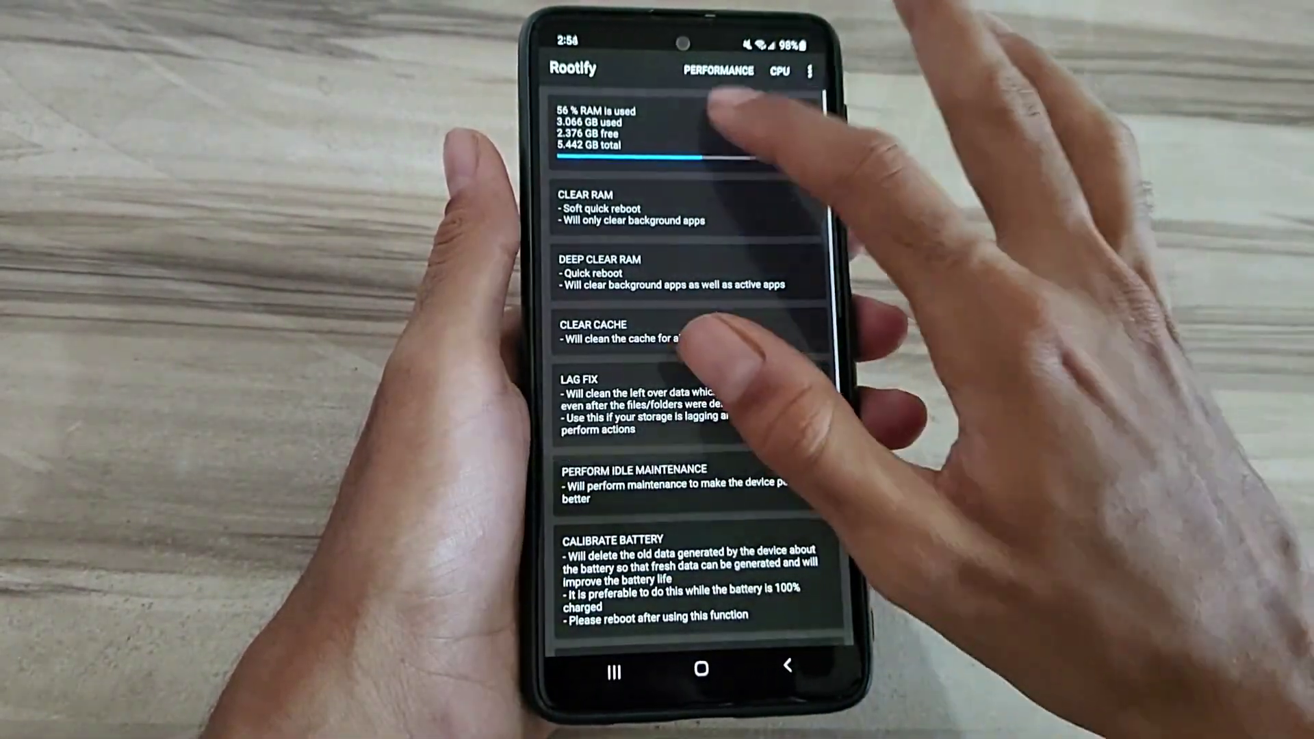
pyautogui.moveTo(718, 322); pyautogui.dragTo(630, 117)
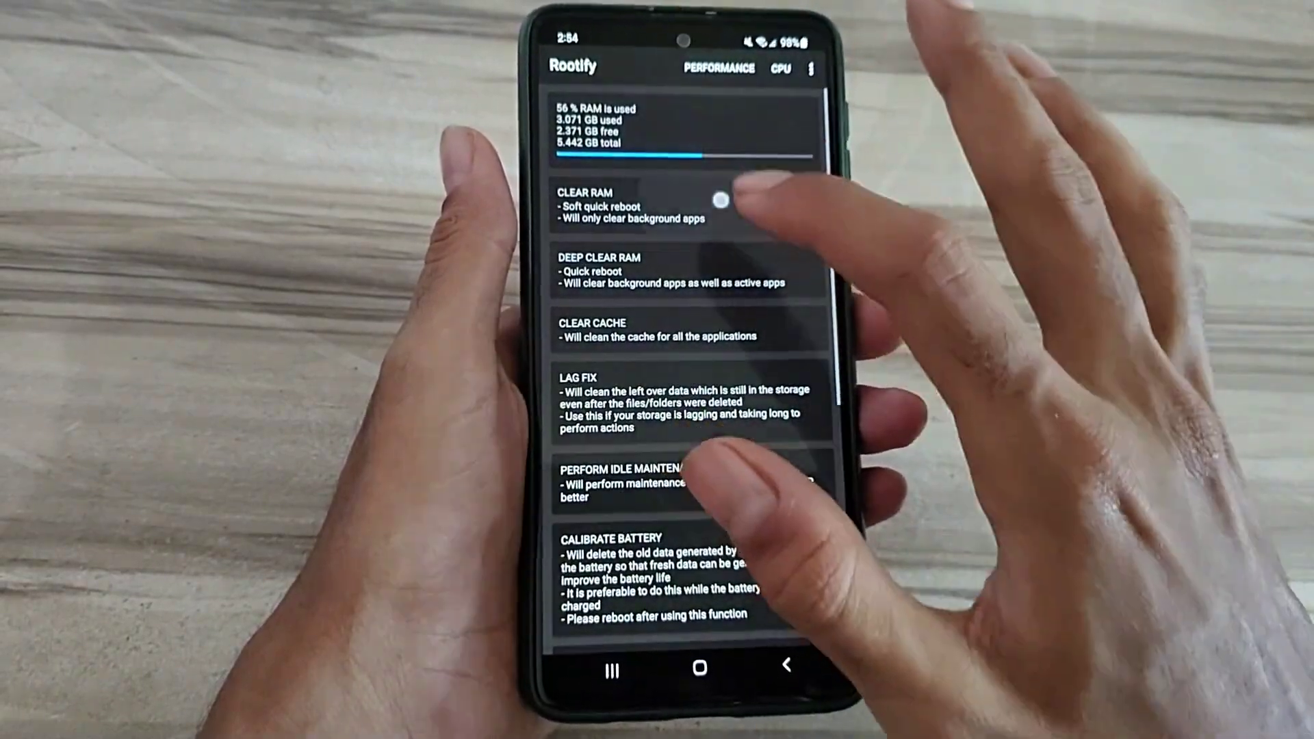
pyautogui.click(721, 201)
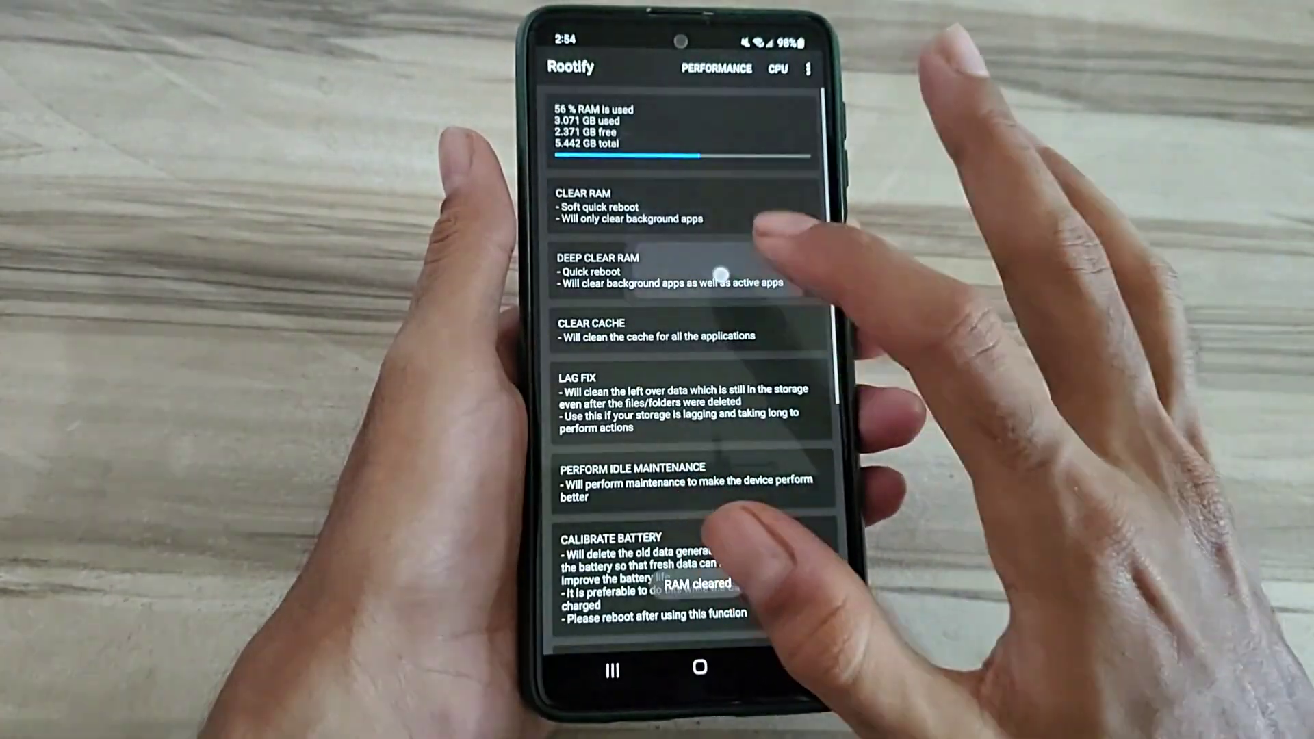
pyautogui.click(719, 269)
pyautogui.click(756, 339)
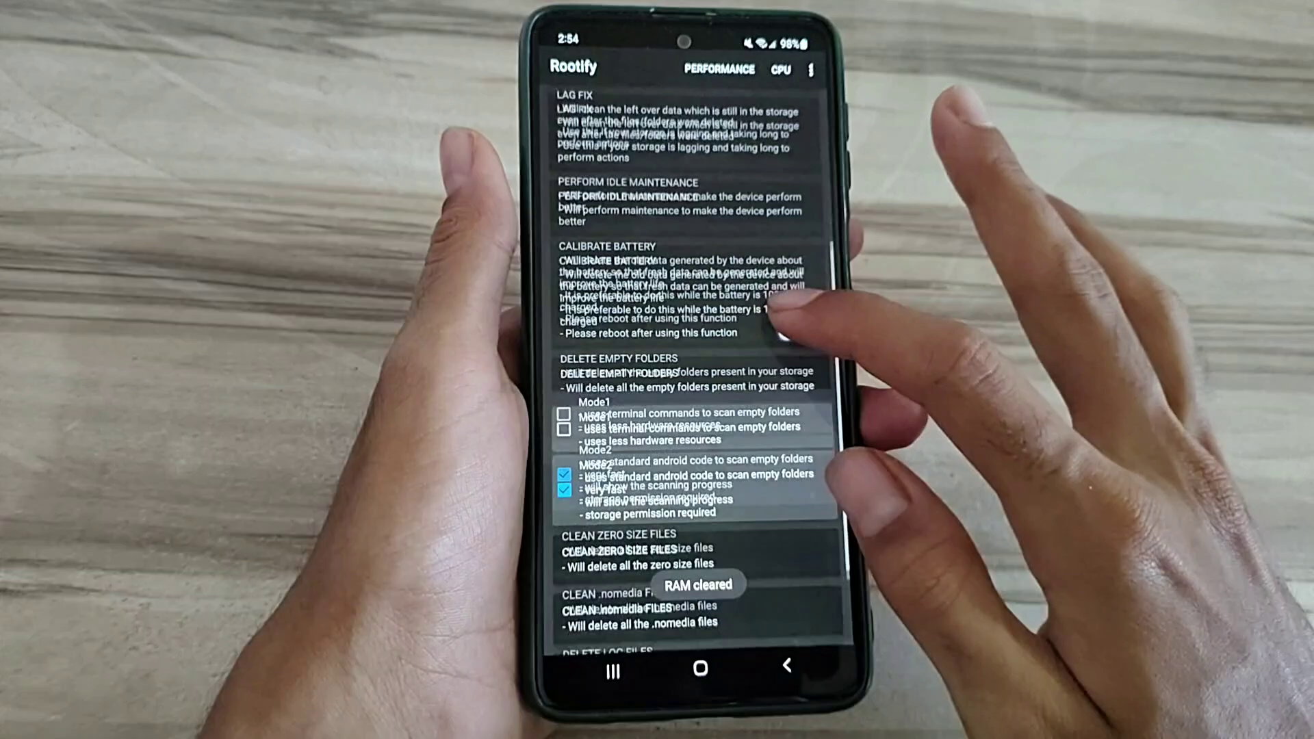
pyautogui.moveTo(785, 335); pyautogui.dragTo(759, 252)
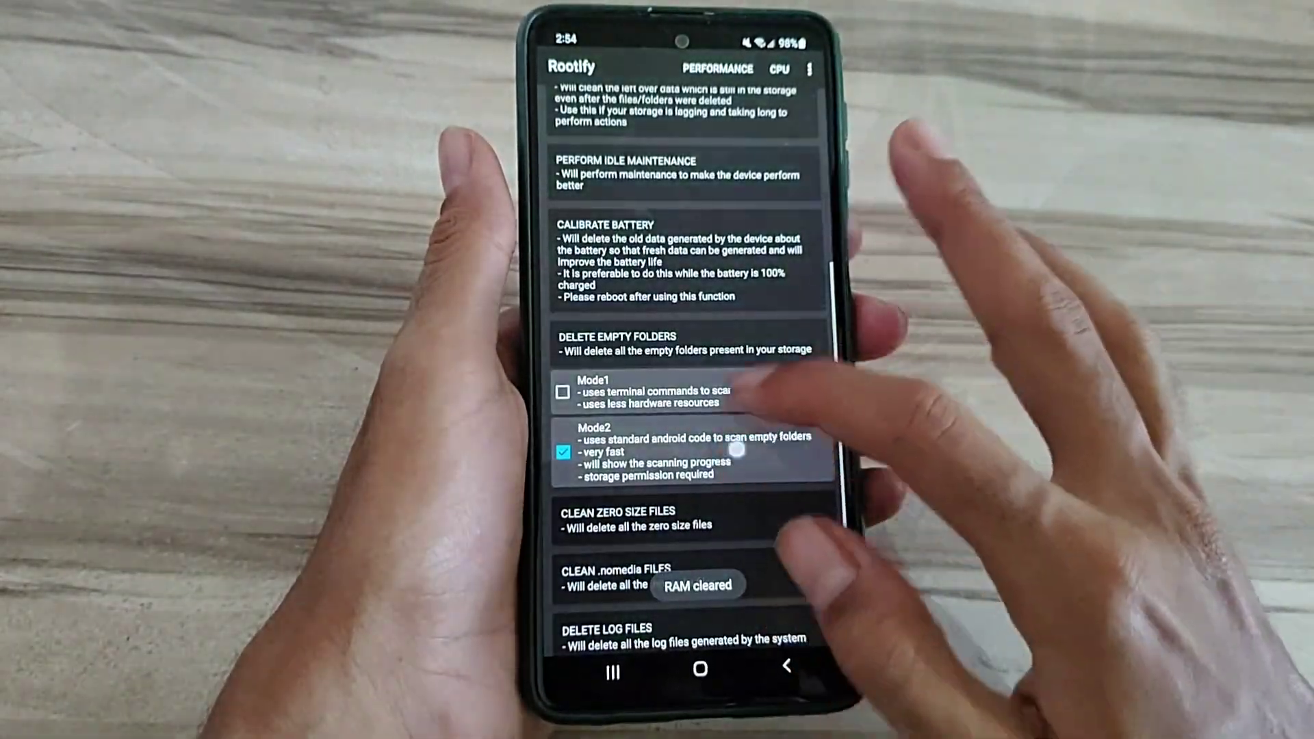
pyautogui.scroll(-2, 699, 411)
pyautogui.click(698, 261)
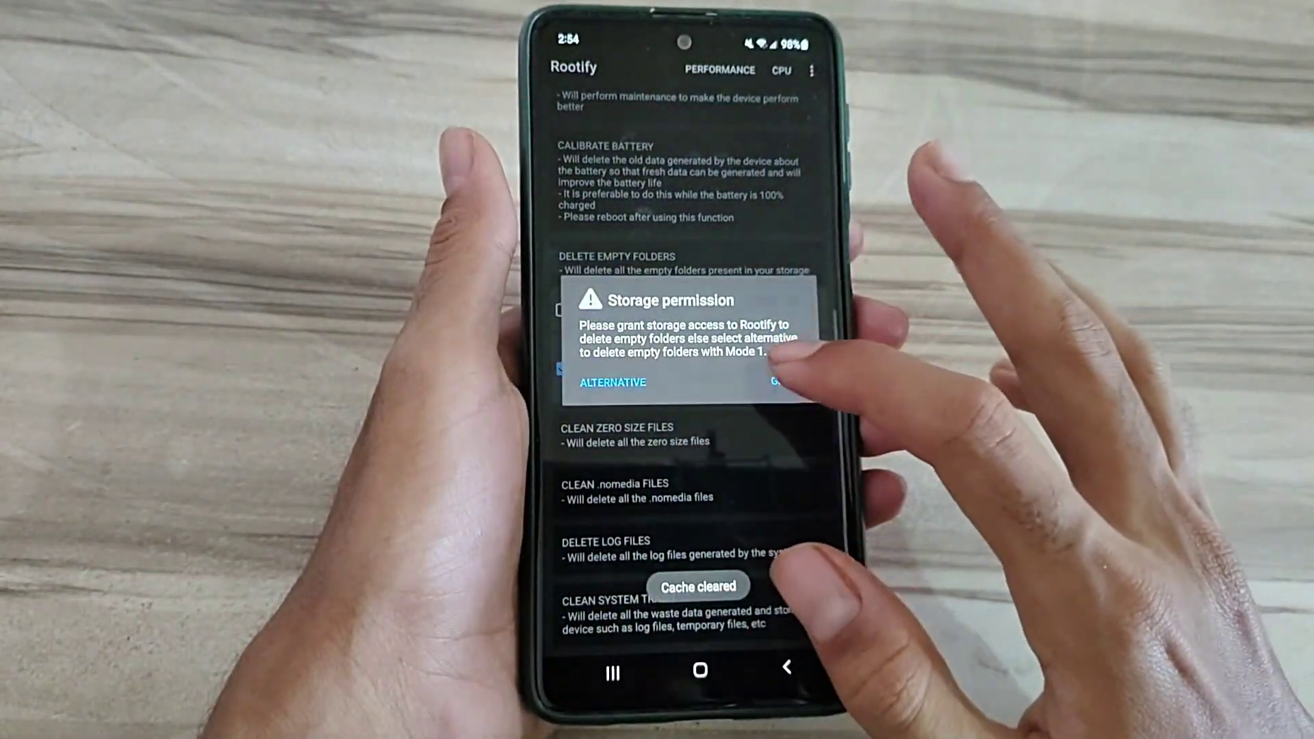
pyautogui.click(787, 383)
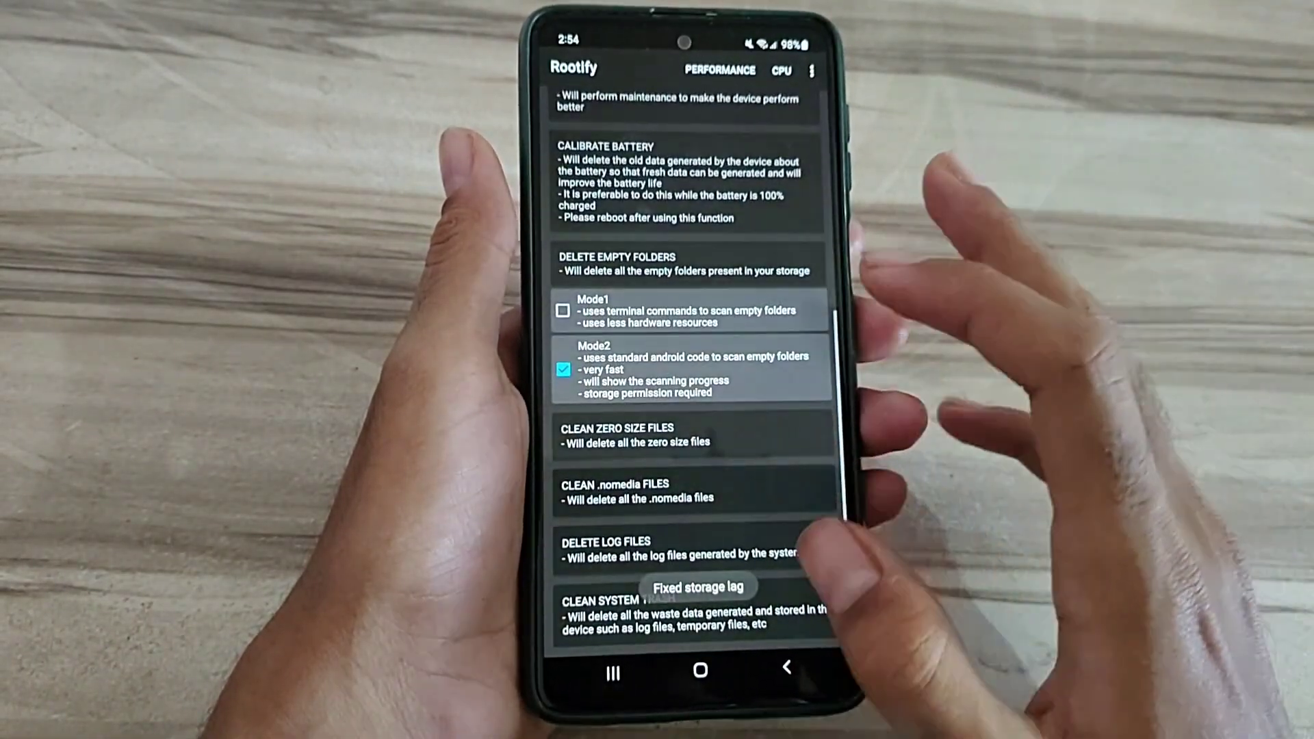
# - Launch GameXcel from the home screen app drawer and dismiss the Shizuku permission prompt
pyautogui.click(701, 672)
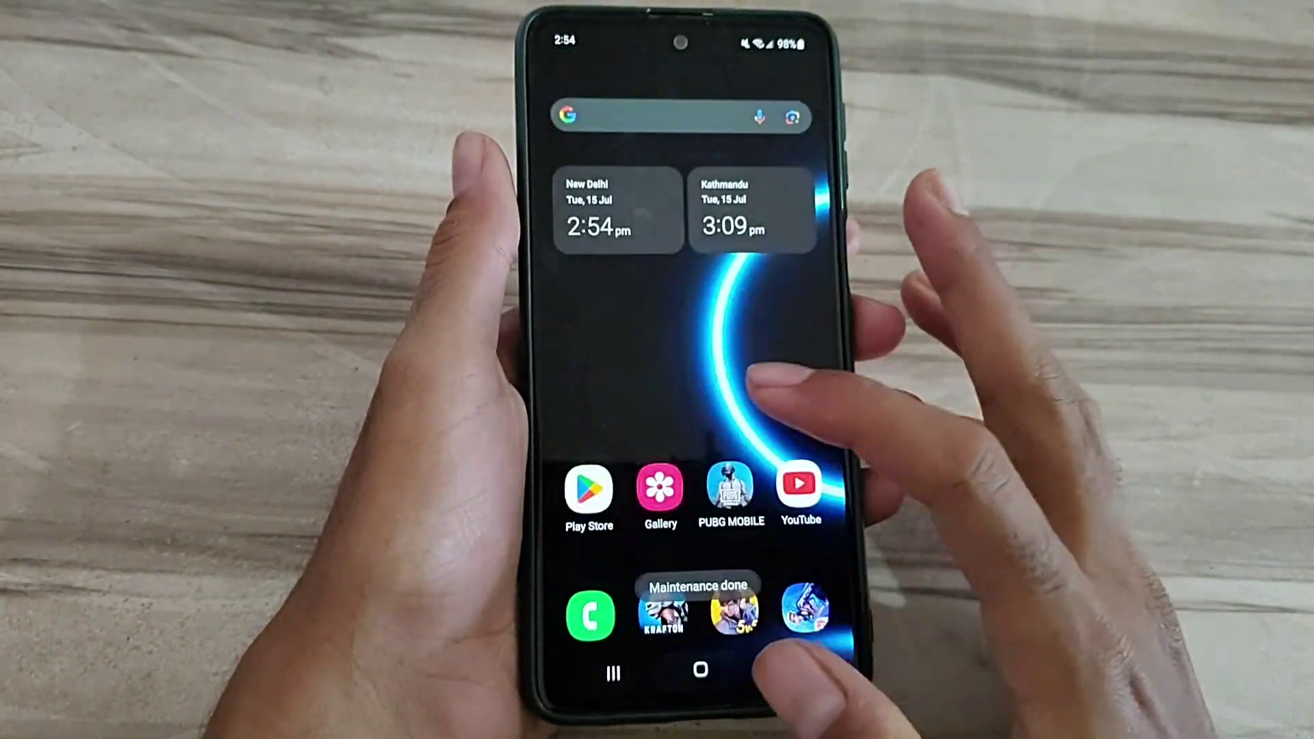
pyautogui.moveTo(801, 390); pyautogui.dragTo(575, 390)
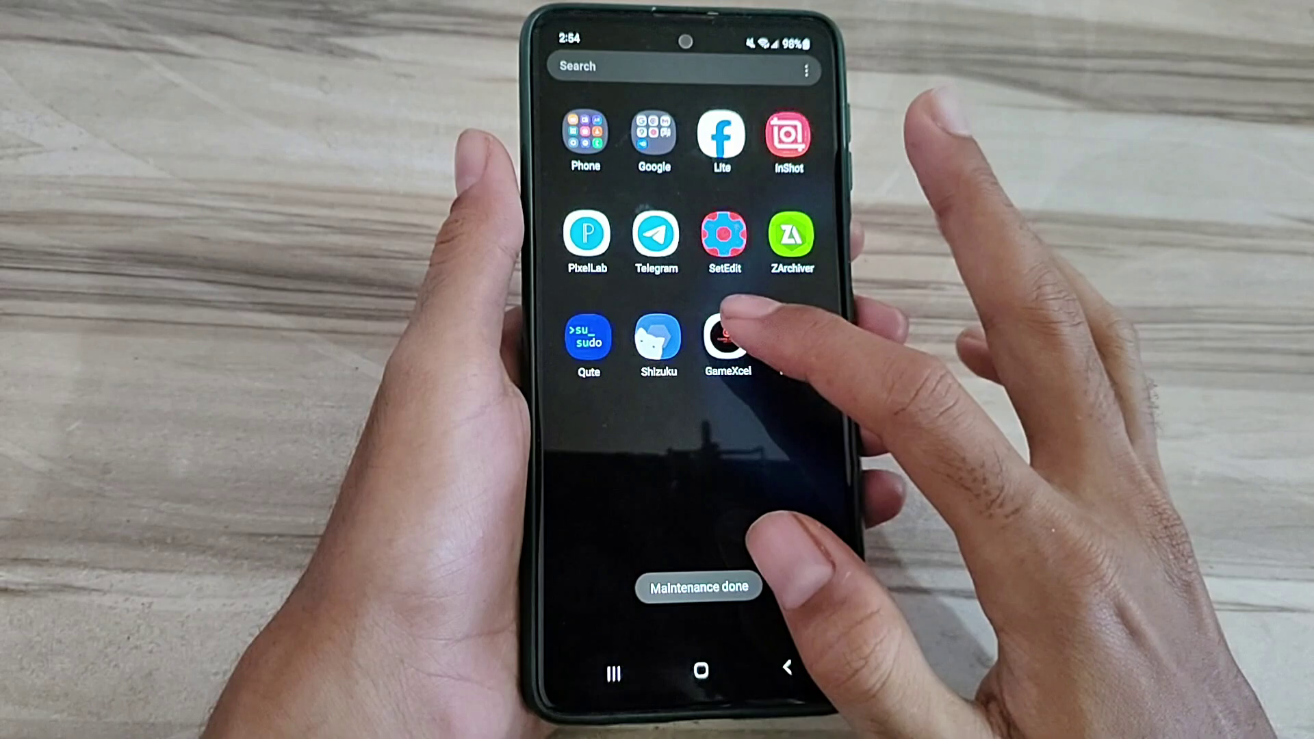
pyautogui.click(724, 336)
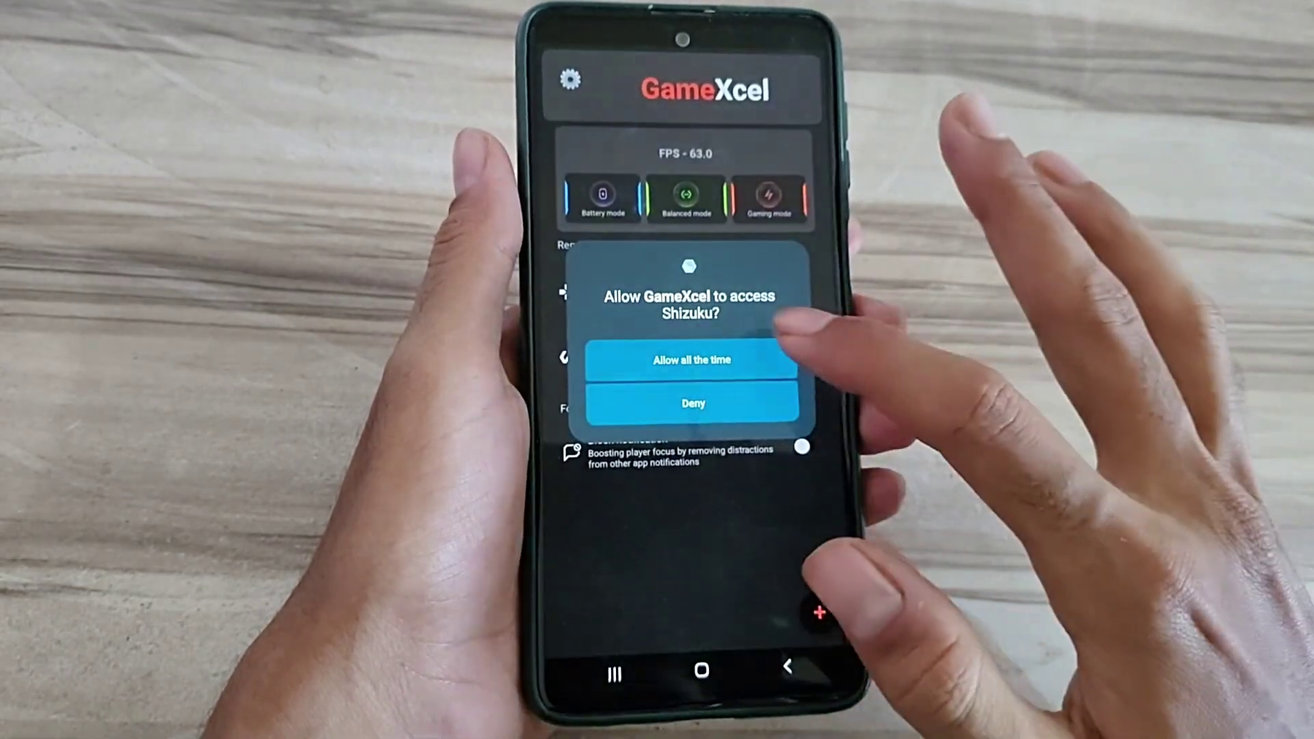
pyautogui.click(704, 355)
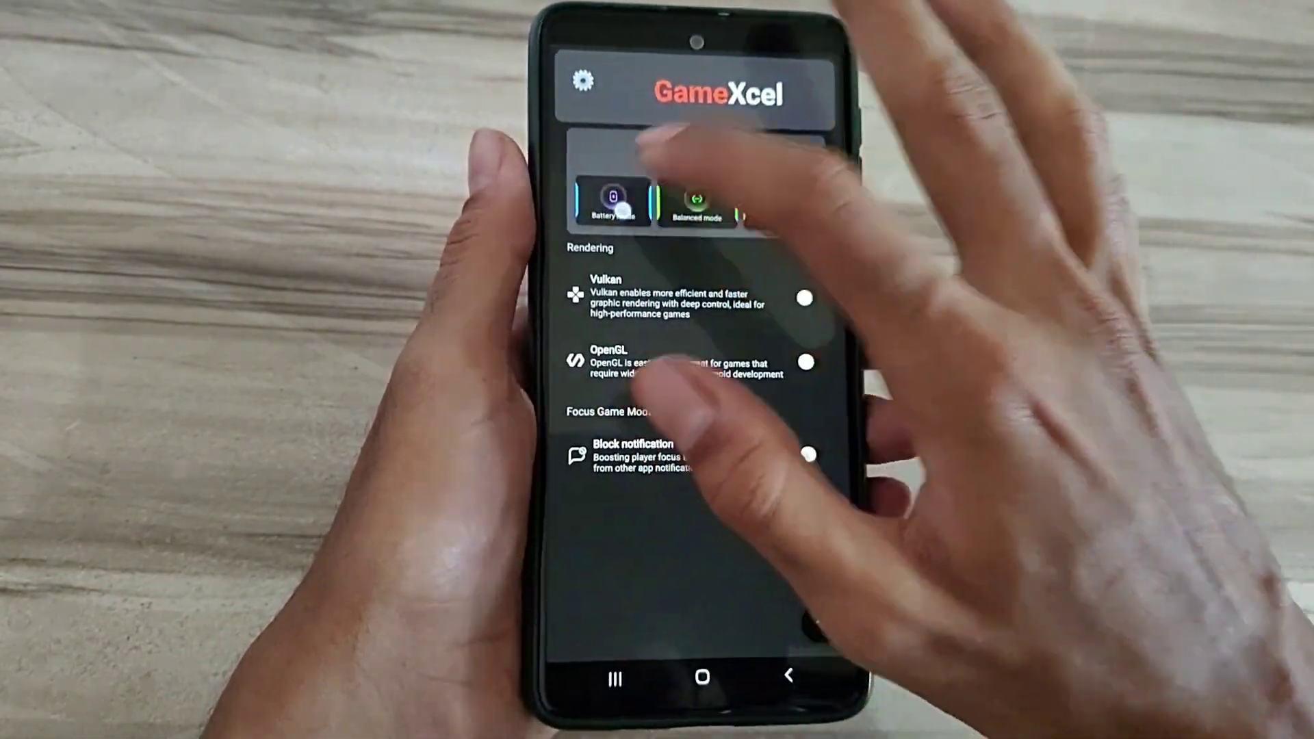
# - Check Battery mode and its power saving settings, then bring up the Balanced mode 30/40 FPS options
pyautogui.click(616, 204)
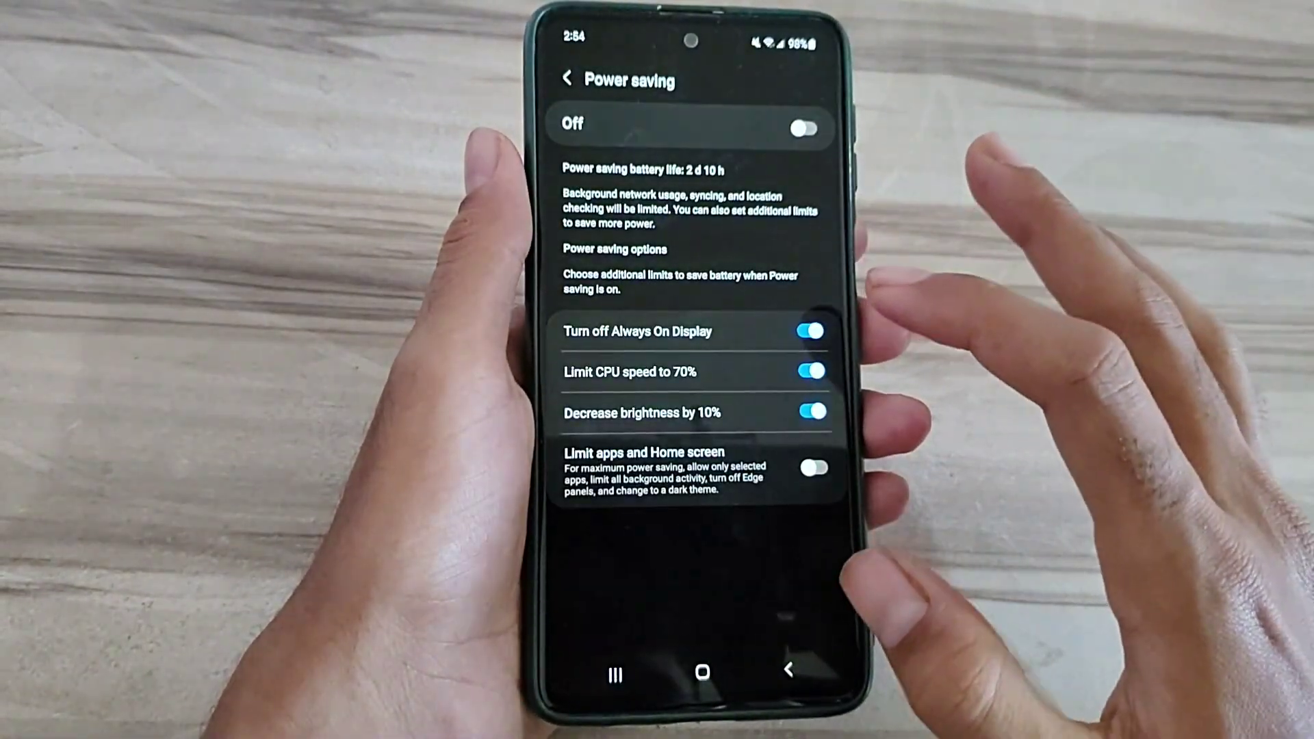
pyautogui.click(791, 673)
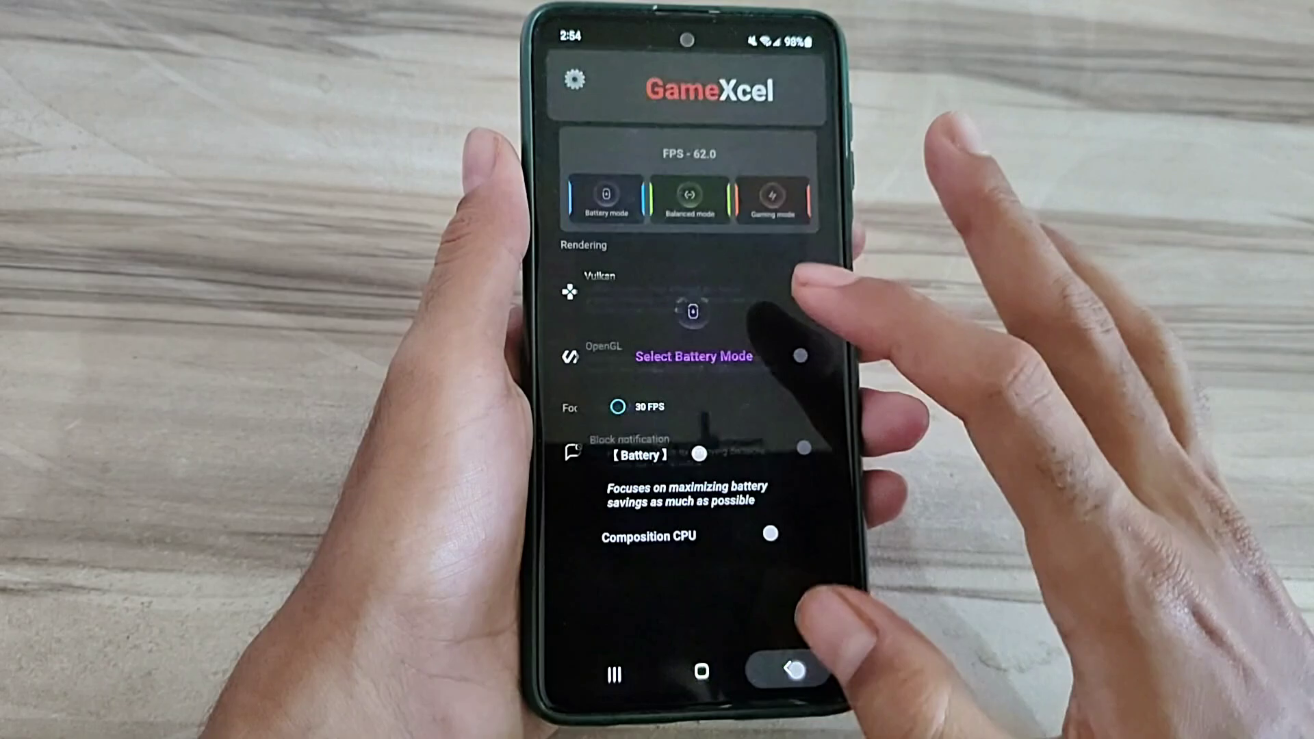
pyautogui.click(794, 669)
pyautogui.click(690, 201)
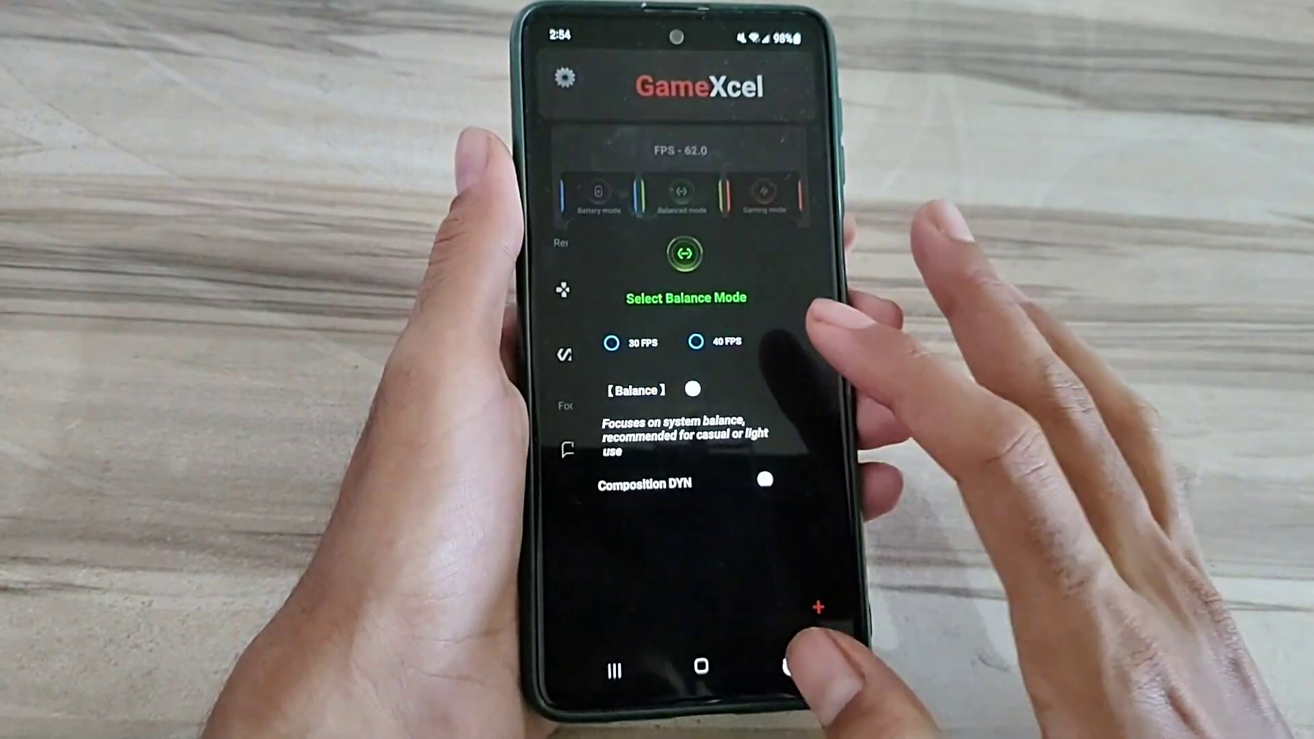
# - Choose 60 FPS in the Gaming mode options and switch the Gaming toggle on
pyautogui.click(787, 661)
pyautogui.click(762, 192)
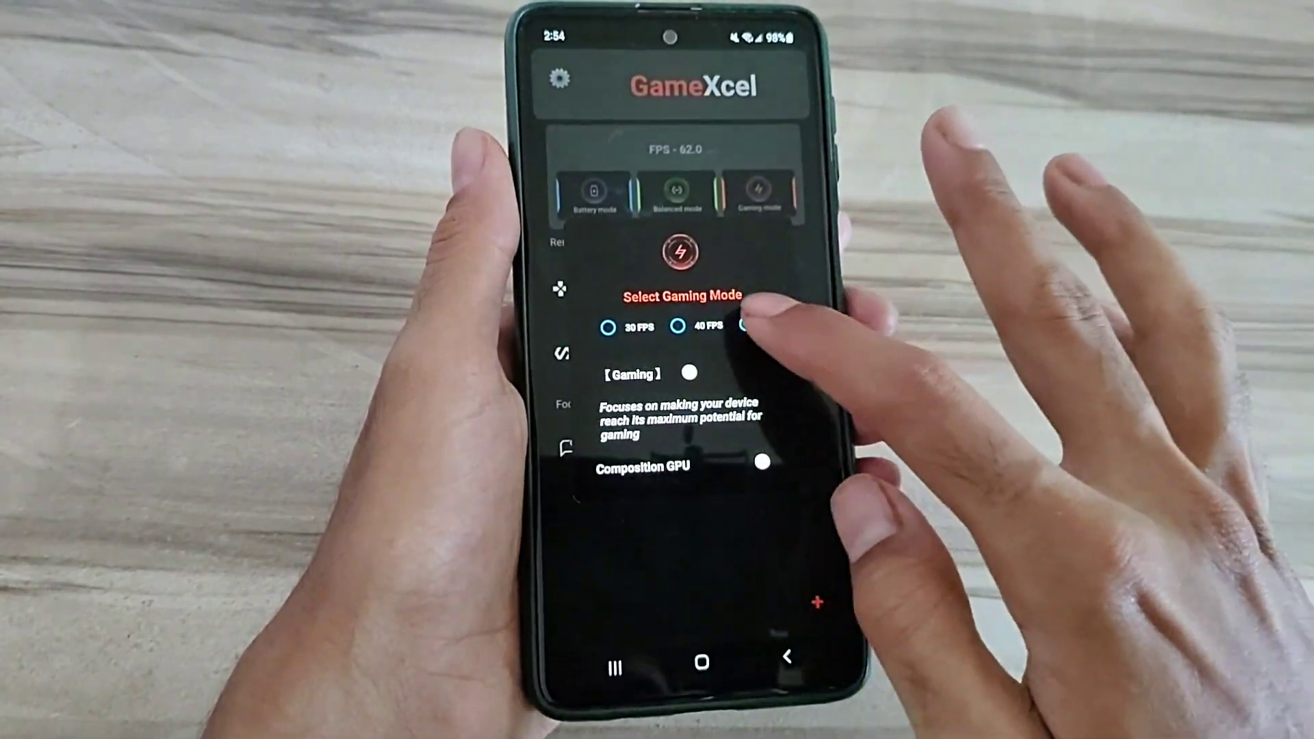
pyautogui.click(745, 325)
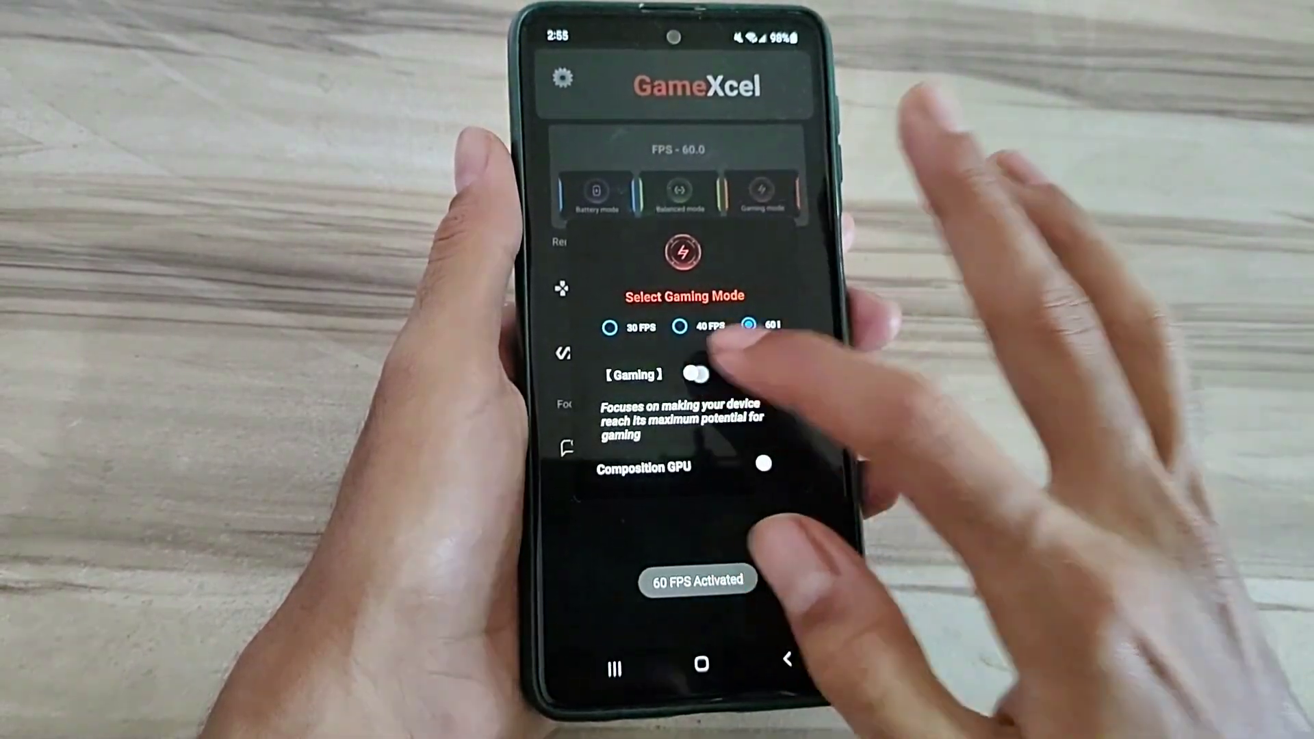
pyautogui.click(690, 374)
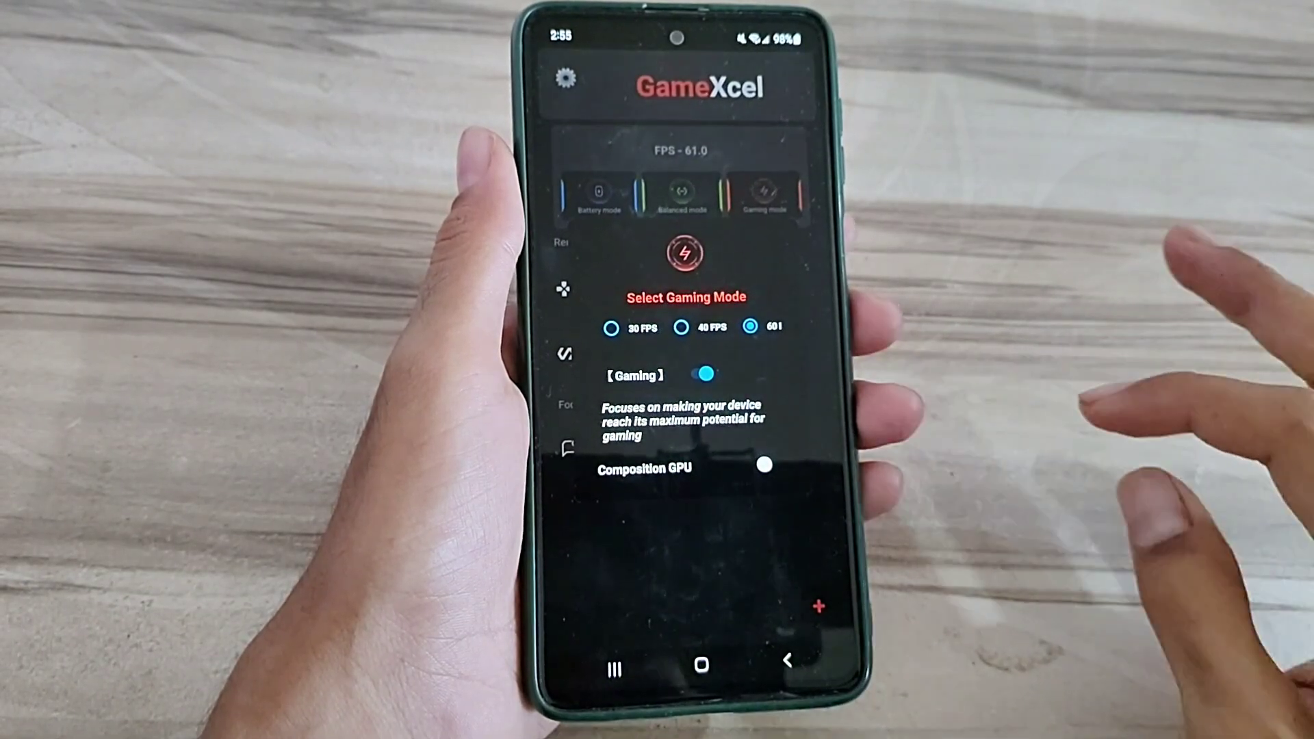
pyautogui.scroll(-1, 760, 442)
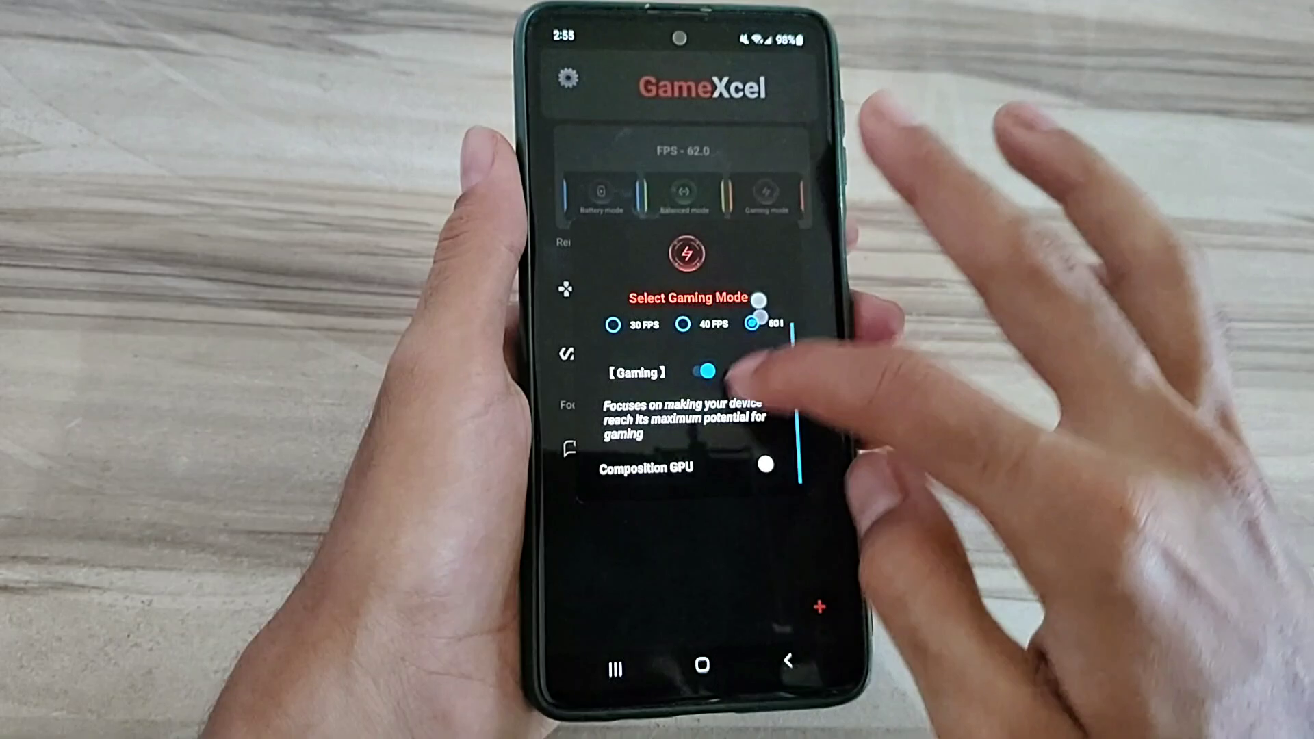
pyautogui.scroll(1, 698, 411)
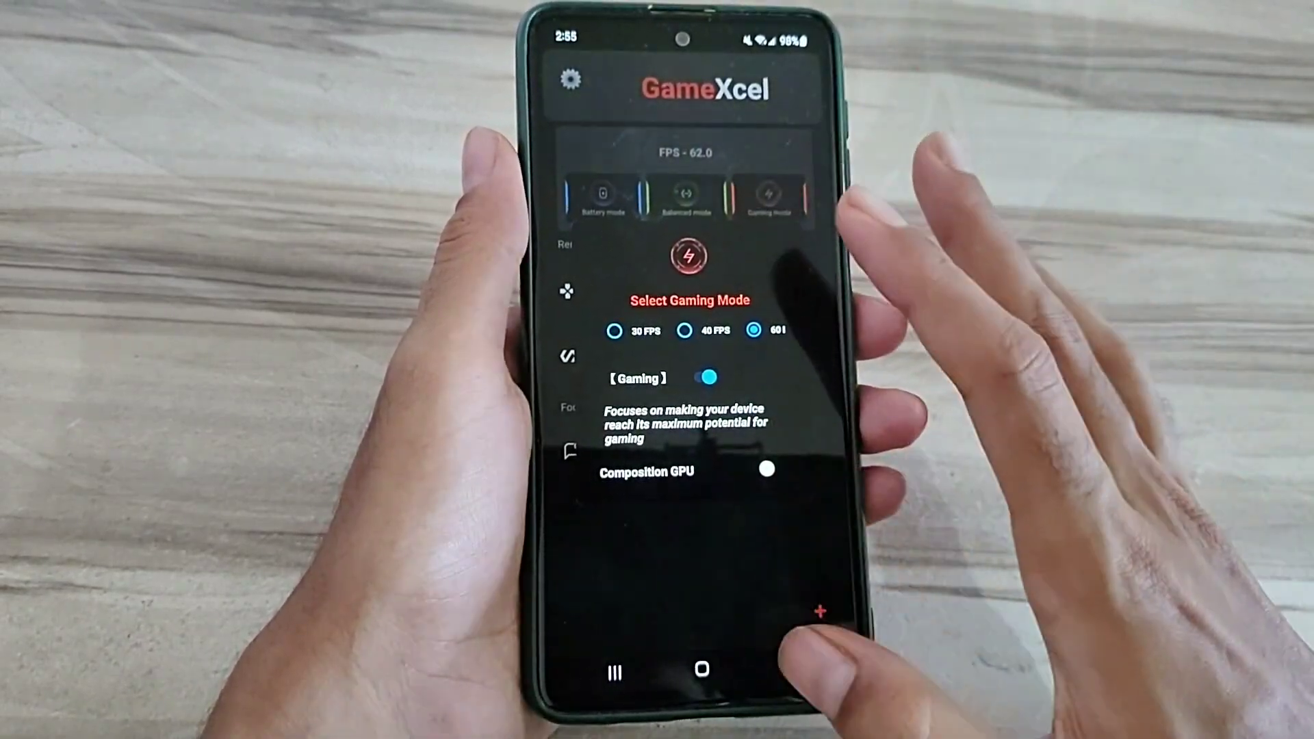
# - Dismiss the Gaming Mode popup and enable the Vulkan toggle under Rendering
pyautogui.click(815, 641)
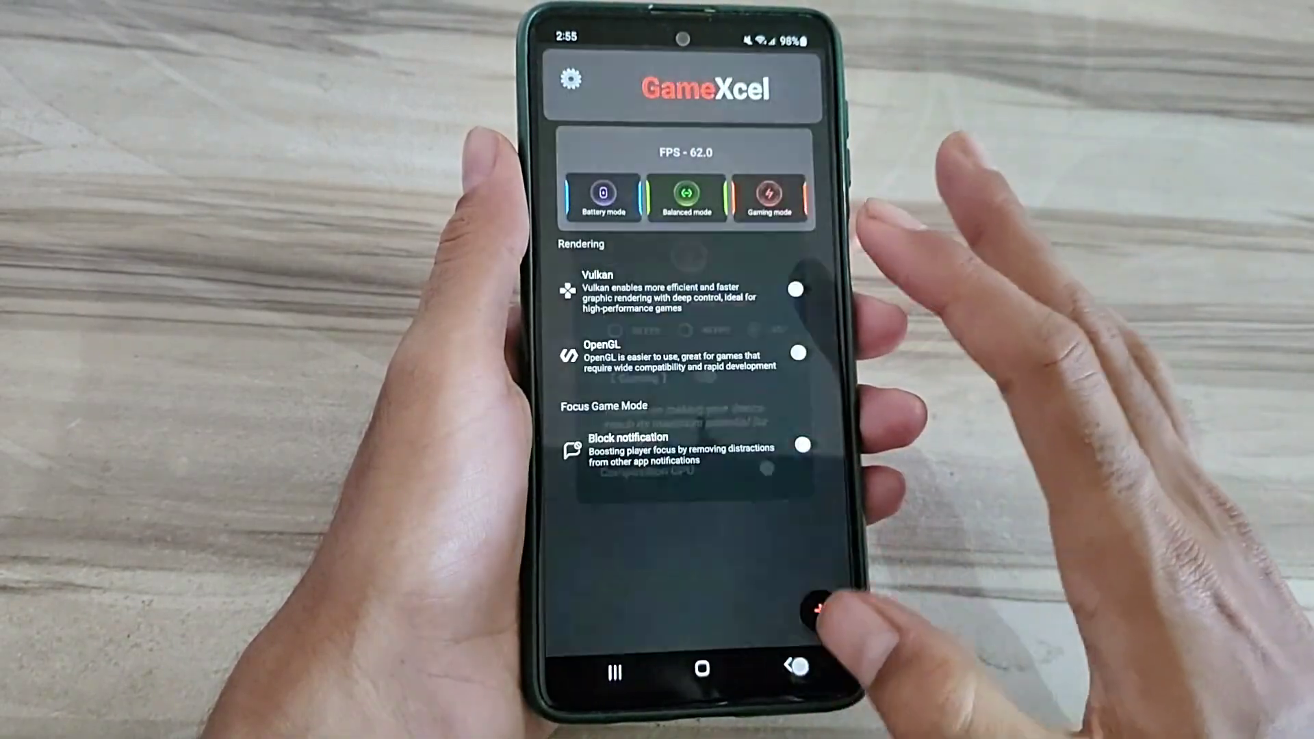
pyautogui.click(805, 289)
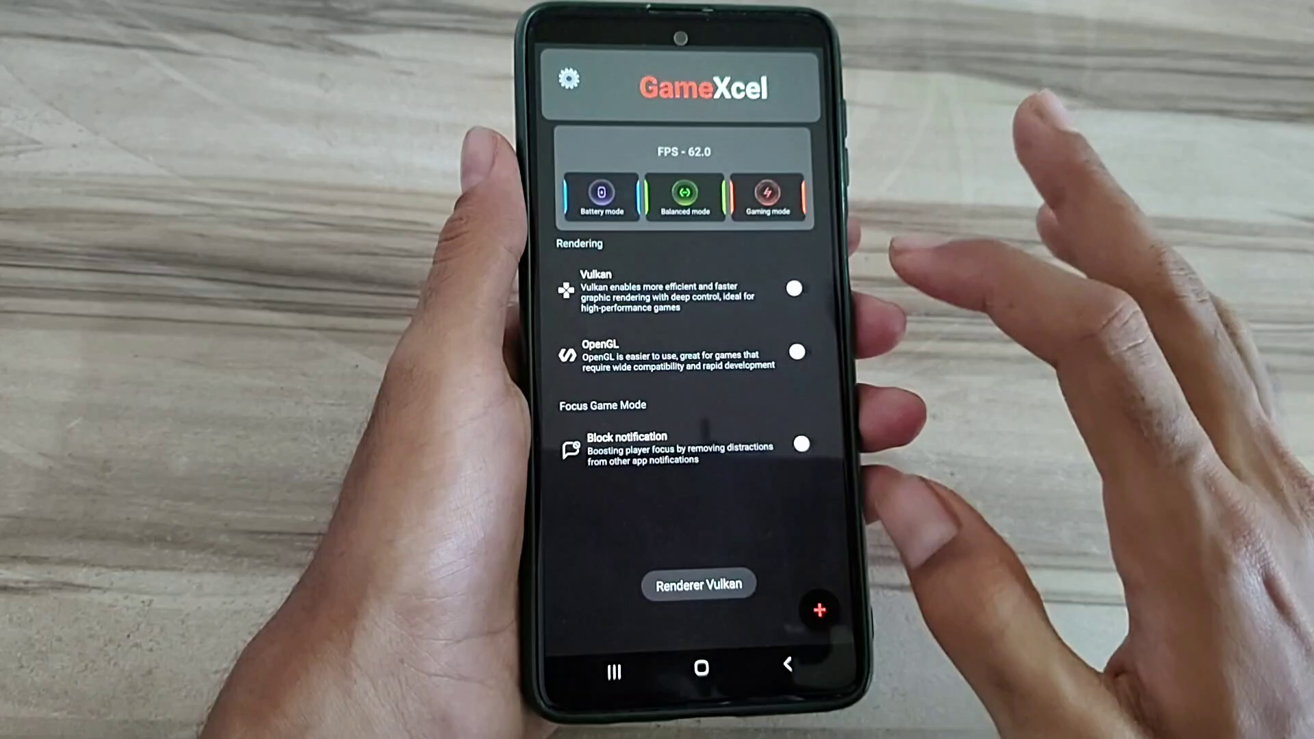